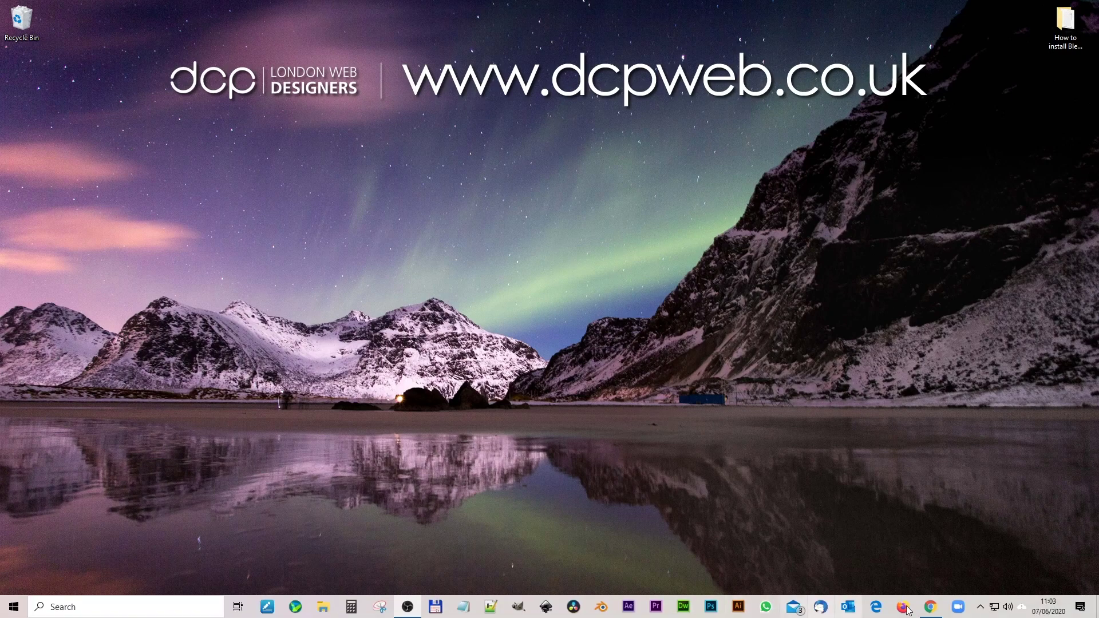
Step: Search Google for 'blender 3d' in Chrome and reach blender.org's Blender 2.83 download page
{"action": "left_click", "coordinate": [931, 607]}
{"action": "left_click", "coordinate": [398, 274]}
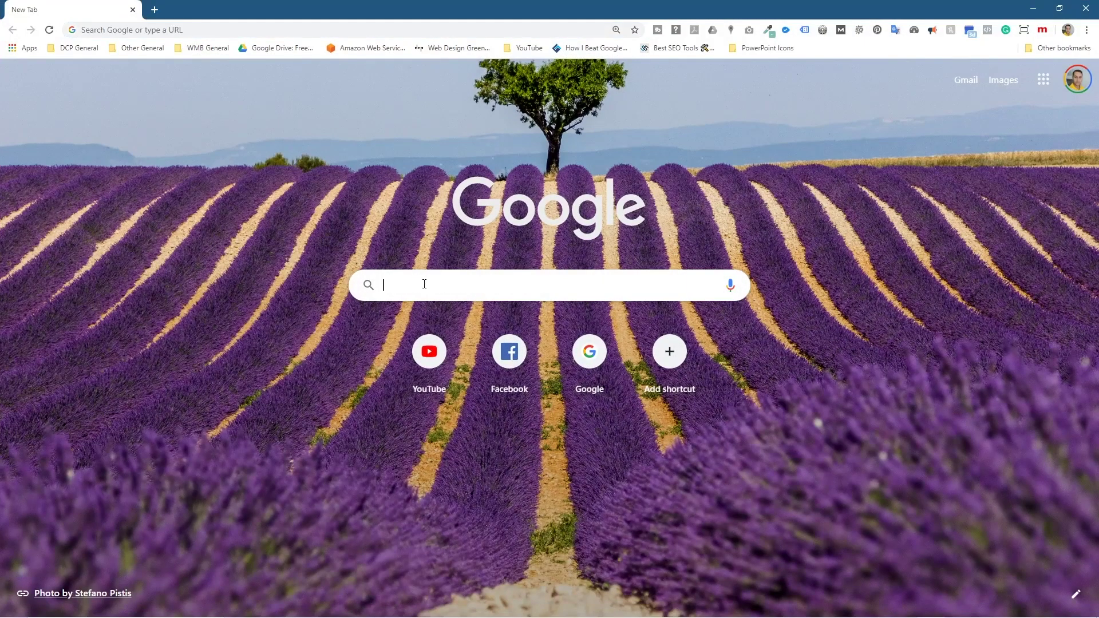
{"action": "type", "text": "blender 3d"}
{"action": "key", "text": "Return"}
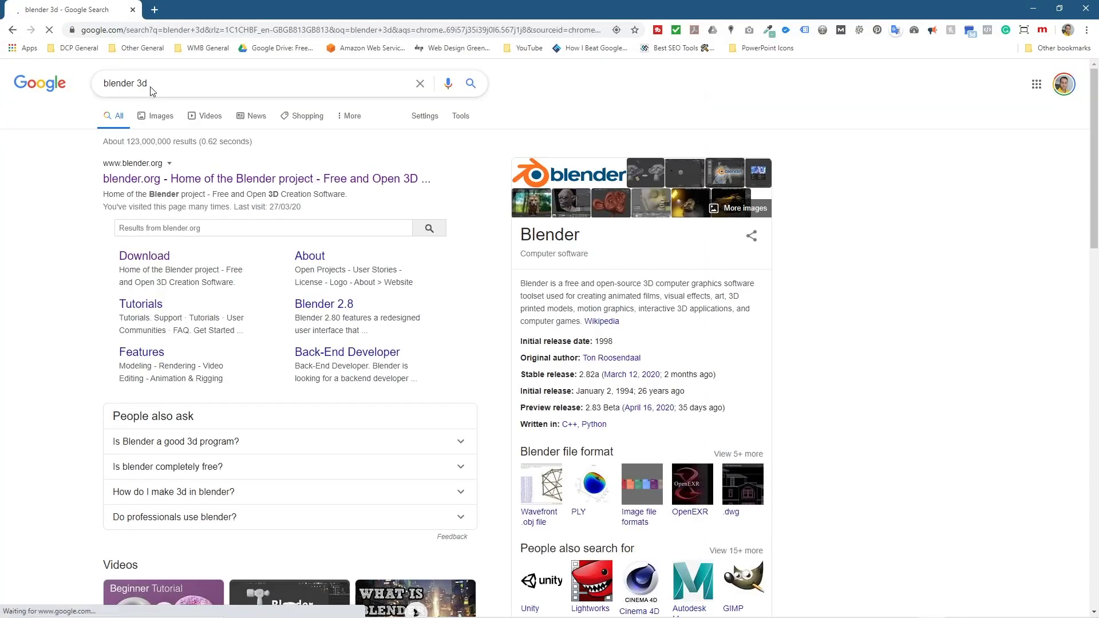
{"action": "left_click", "coordinate": [238, 187]}
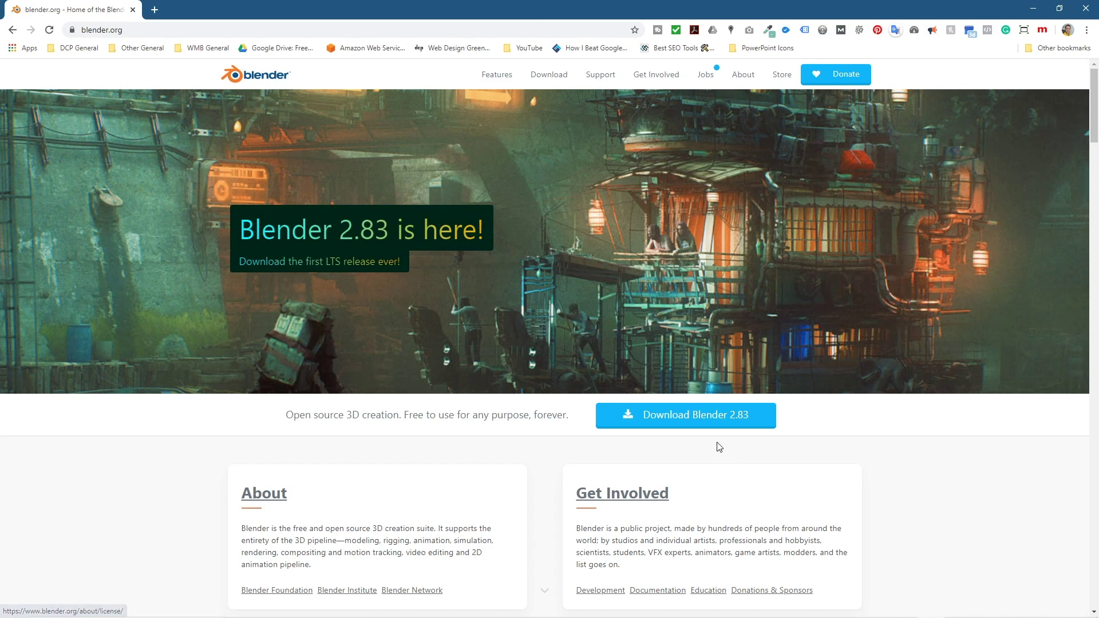
{"action": "left_click", "coordinate": [689, 422]}
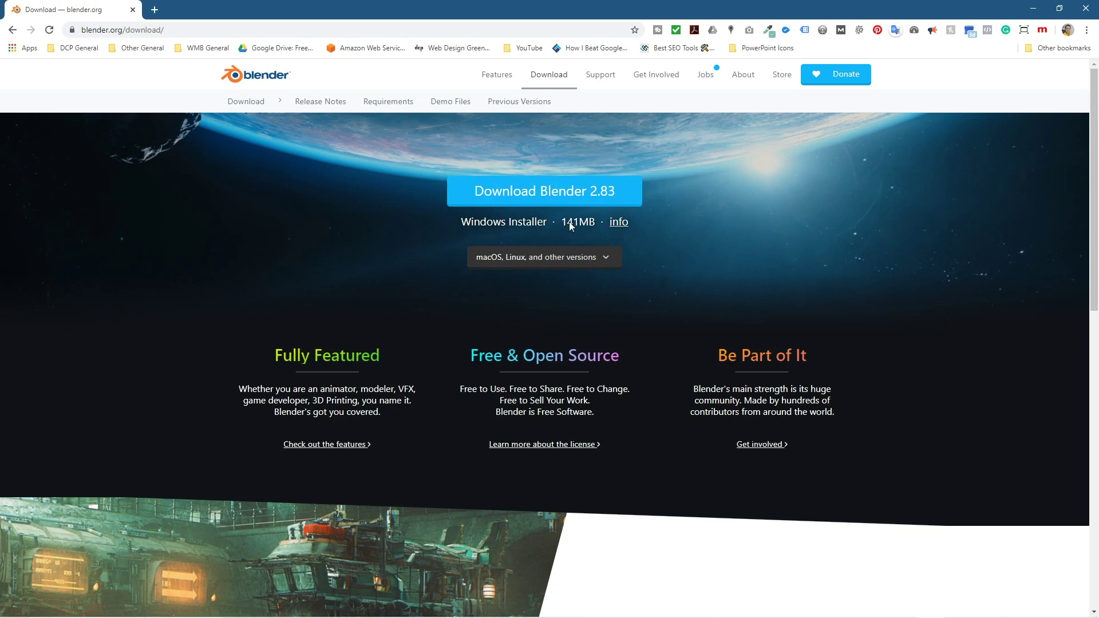
Step: Expand the other versions list and download the Blender 2.83 Windows .msi installer
{"action": "left_click", "coordinate": [581, 259]}
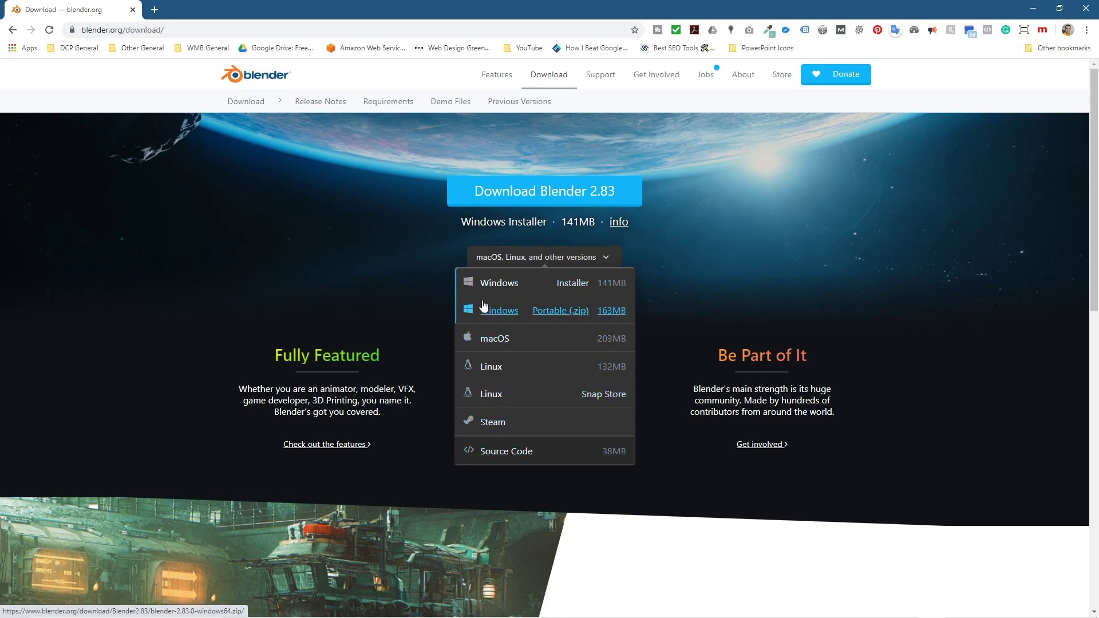
{"action": "left_click", "coordinate": [561, 197]}
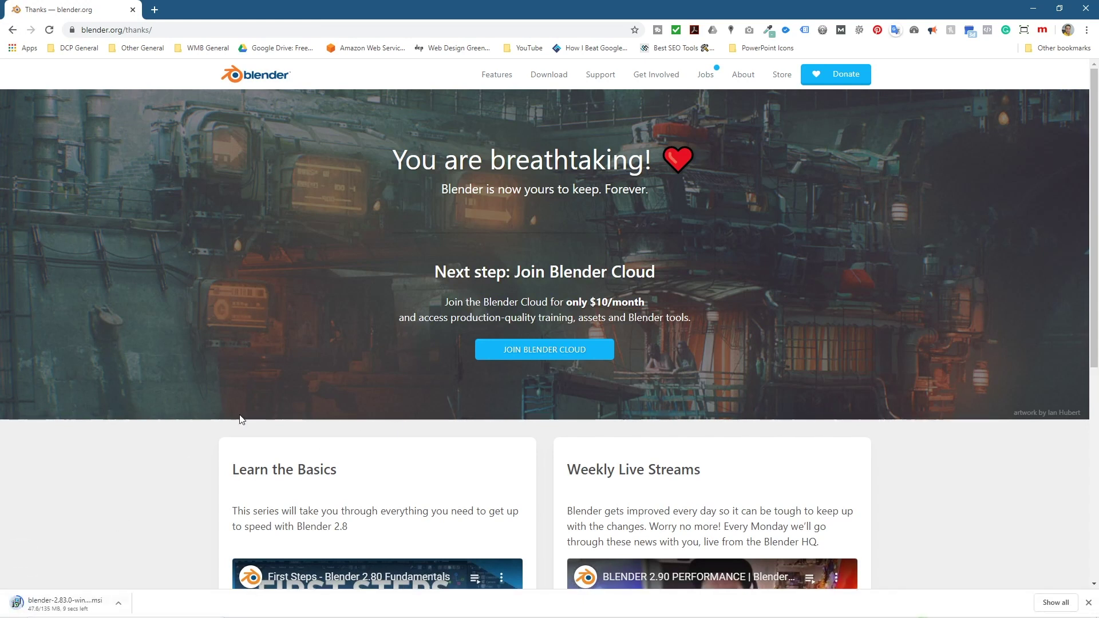
{"action": "left_click_drag", "start_coordinate": [555, 12], "coordinate": [492, 65]}
Step: Snap Chrome left and open the How to install Blender 2.83 folder, collapsing OneDrive and External drive
{"action": "key", "text": "super+Left"}
{"action": "left_click", "coordinate": [809, 120]}
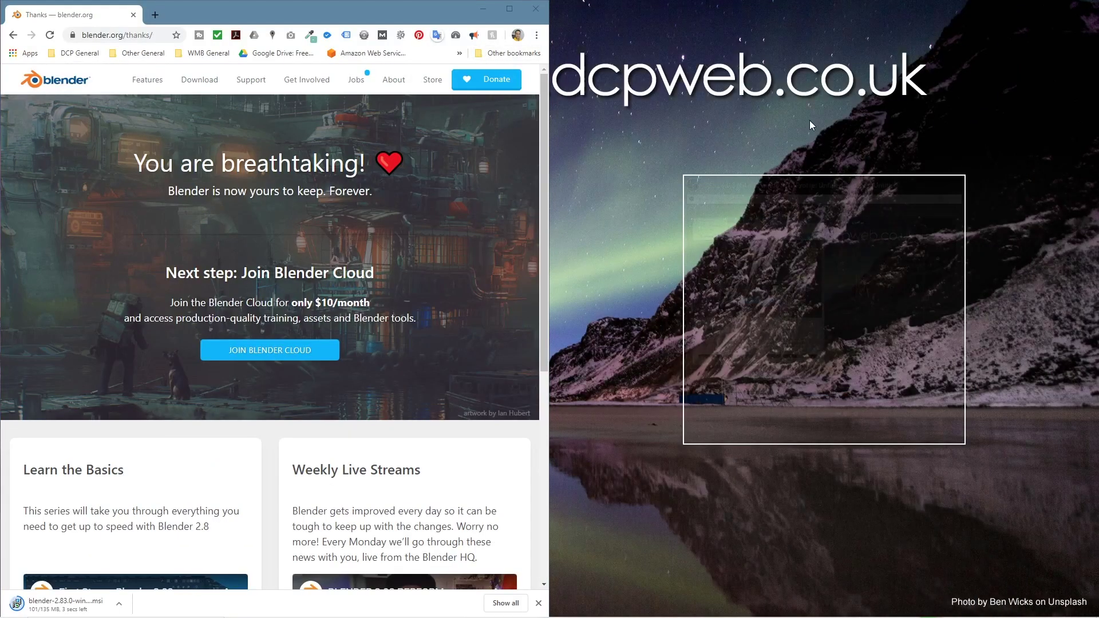
{"action": "double_click", "coordinate": [1064, 29]}
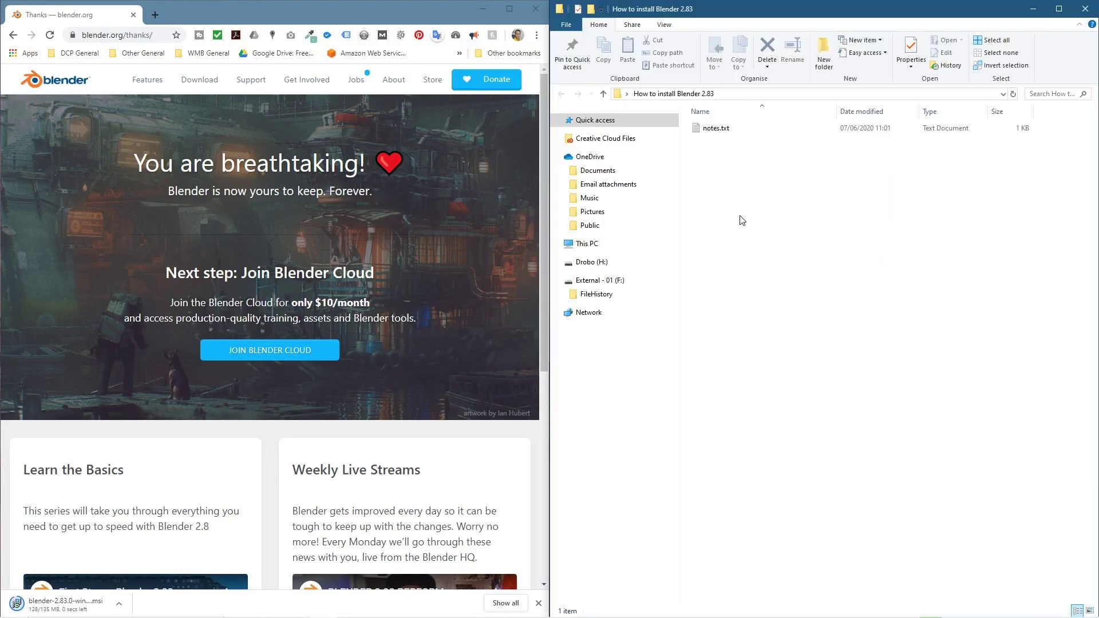
{"action": "left_click", "coordinate": [557, 156]}
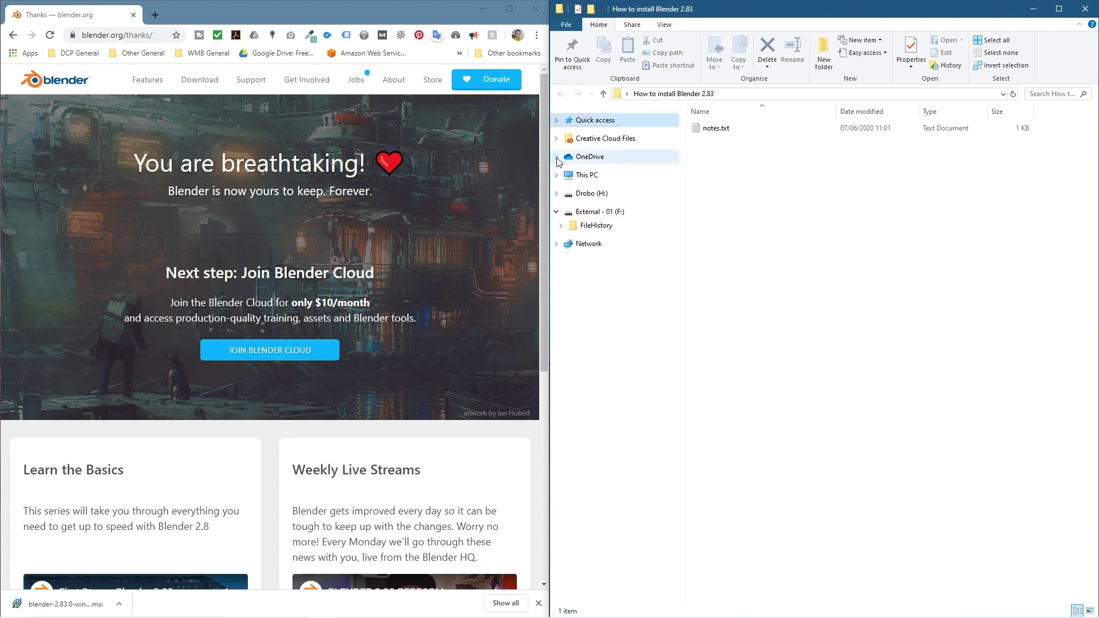
{"action": "left_click", "coordinate": [557, 212]}
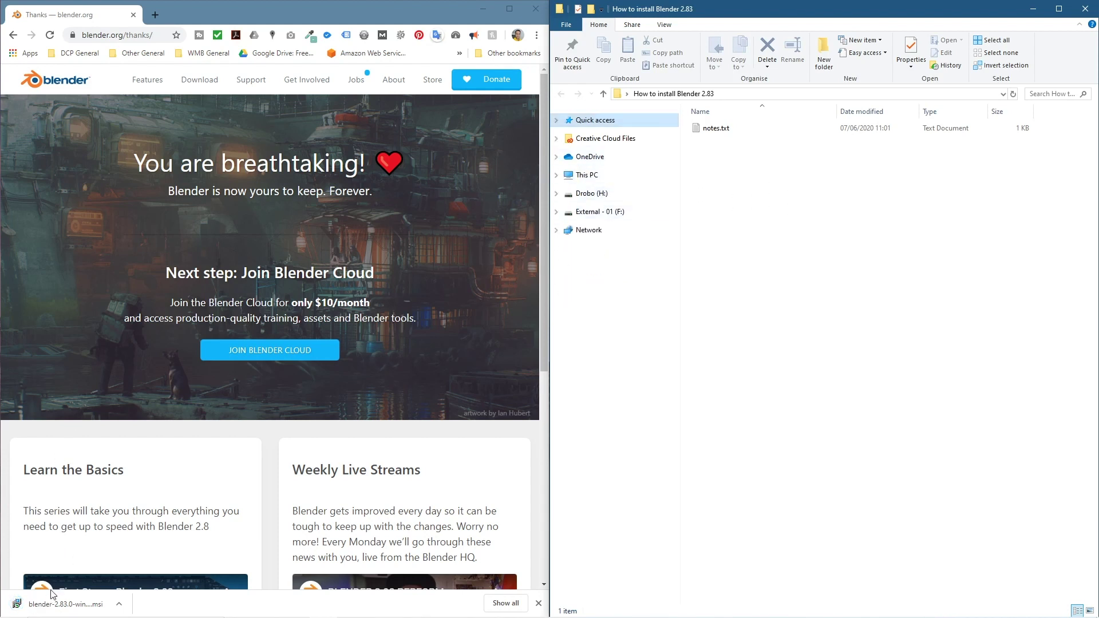
Step: Copy blender-2.83.0-windows64.msi into the folder, close Chrome, and launch the installer
{"action": "left_click_drag", "start_coordinate": [57, 604], "coordinate": [807, 266]}
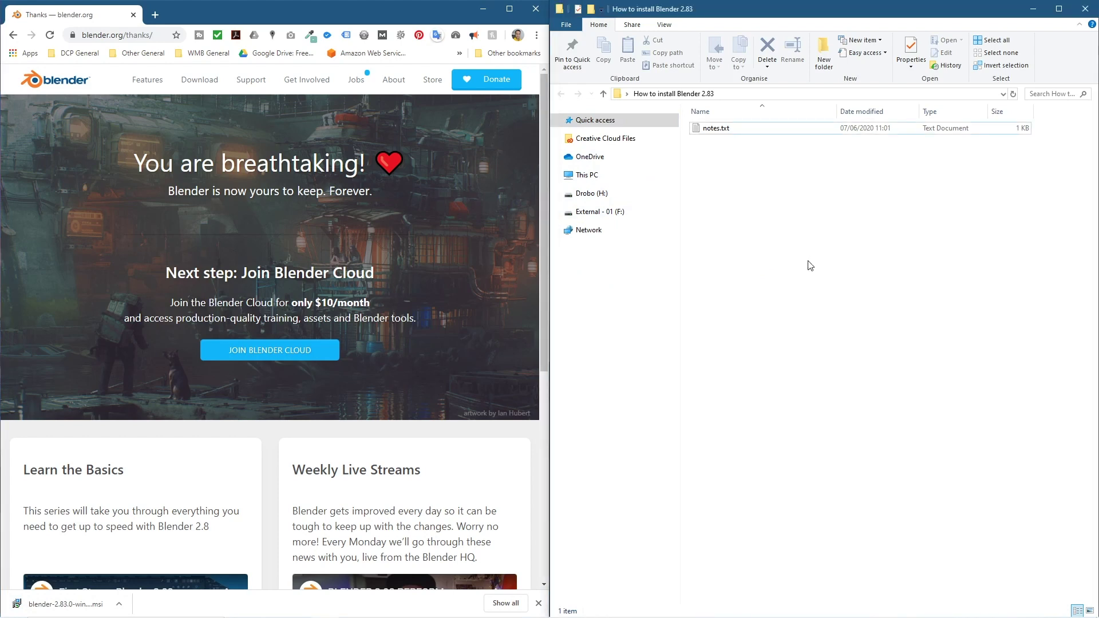
{"action": "left_click", "coordinate": [535, 9]}
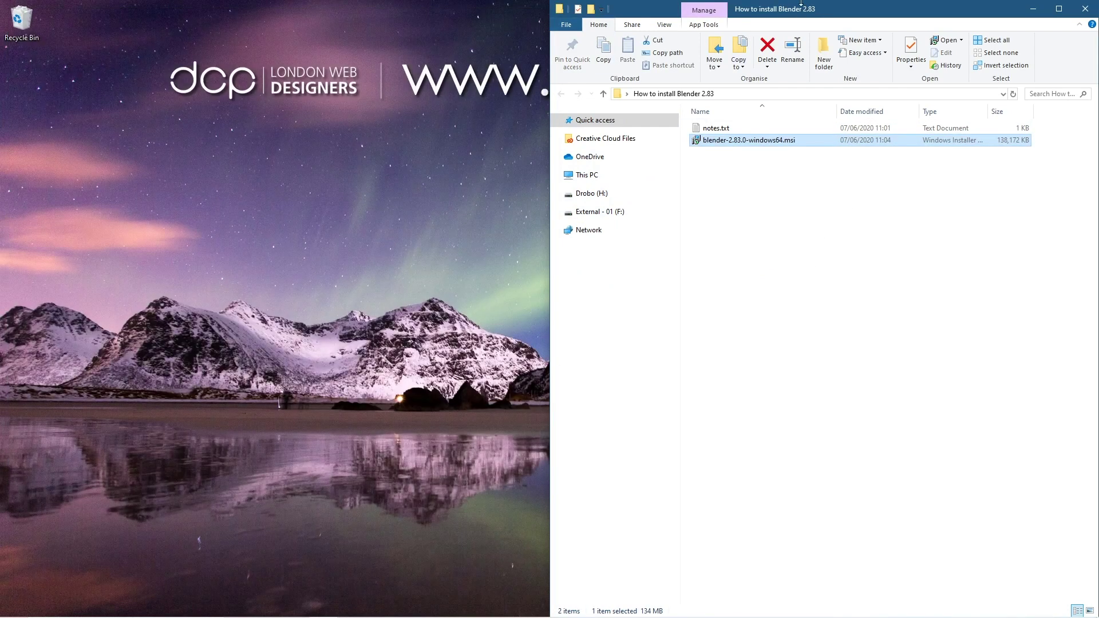
{"action": "left_click_drag", "start_coordinate": [798, 7], "coordinate": [360, 91]}
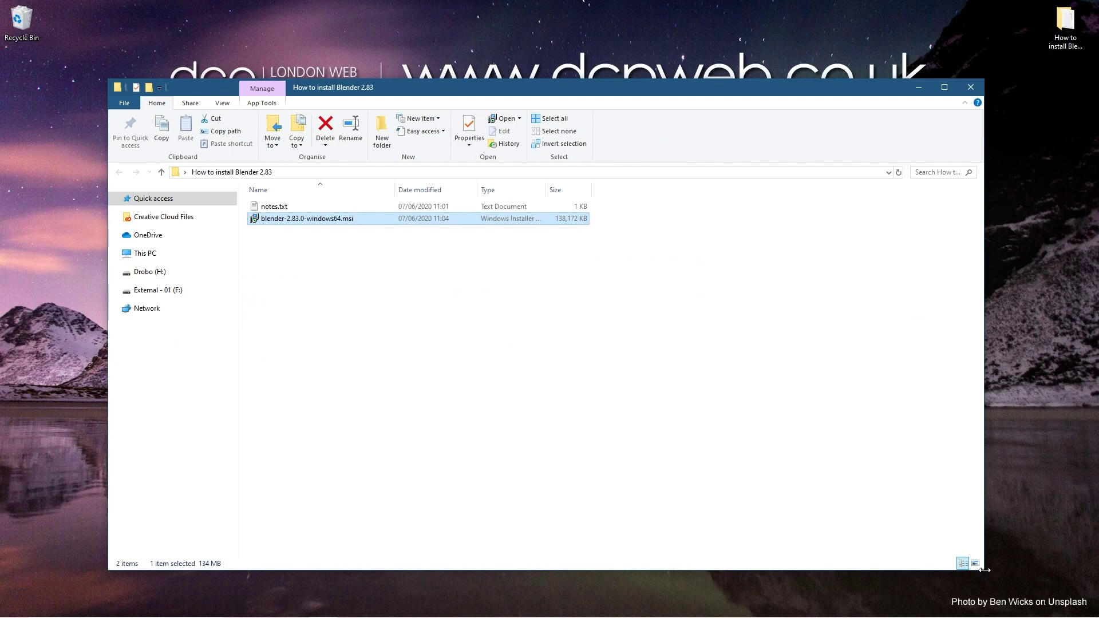
{"action": "left_click_drag", "start_coordinate": [988, 572], "coordinate": [708, 470]}
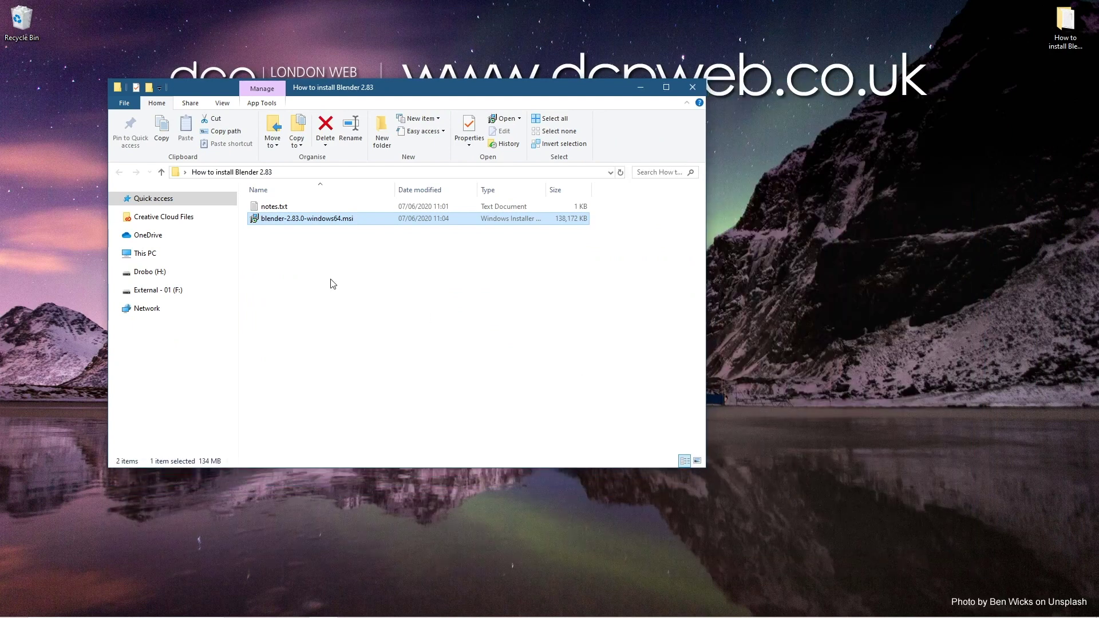
{"action": "double_click", "coordinate": [319, 223]}
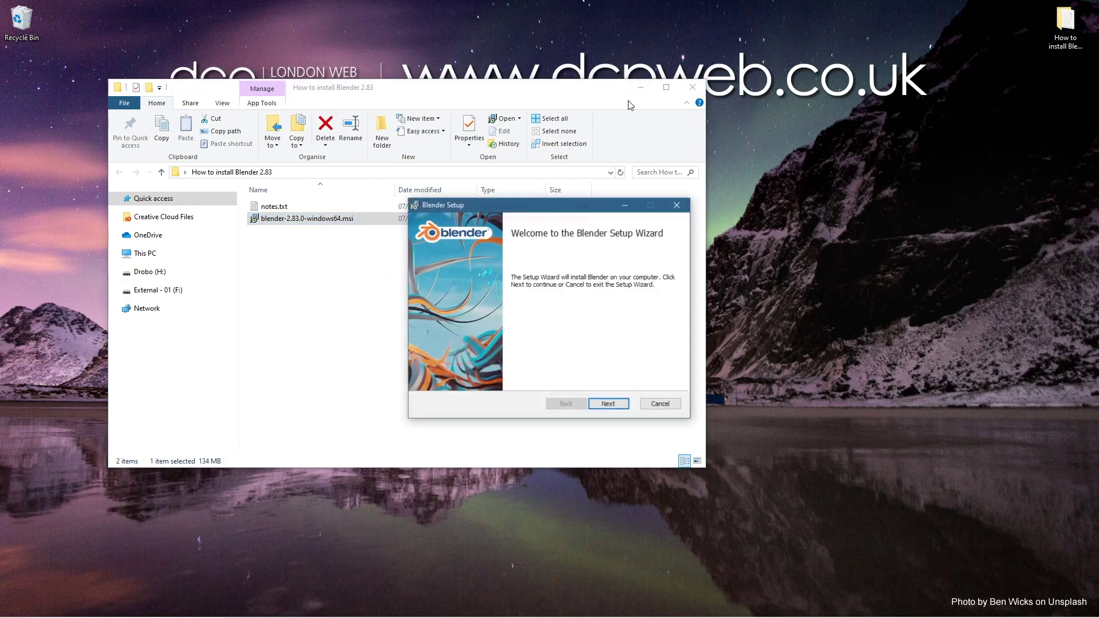
Step: Run Blender Setup with the licence accepted and default features, then finish the wizard
{"action": "left_click", "coordinate": [641, 90]}
{"action": "left_click_drag", "start_coordinate": [561, 211], "coordinate": [548, 178]}
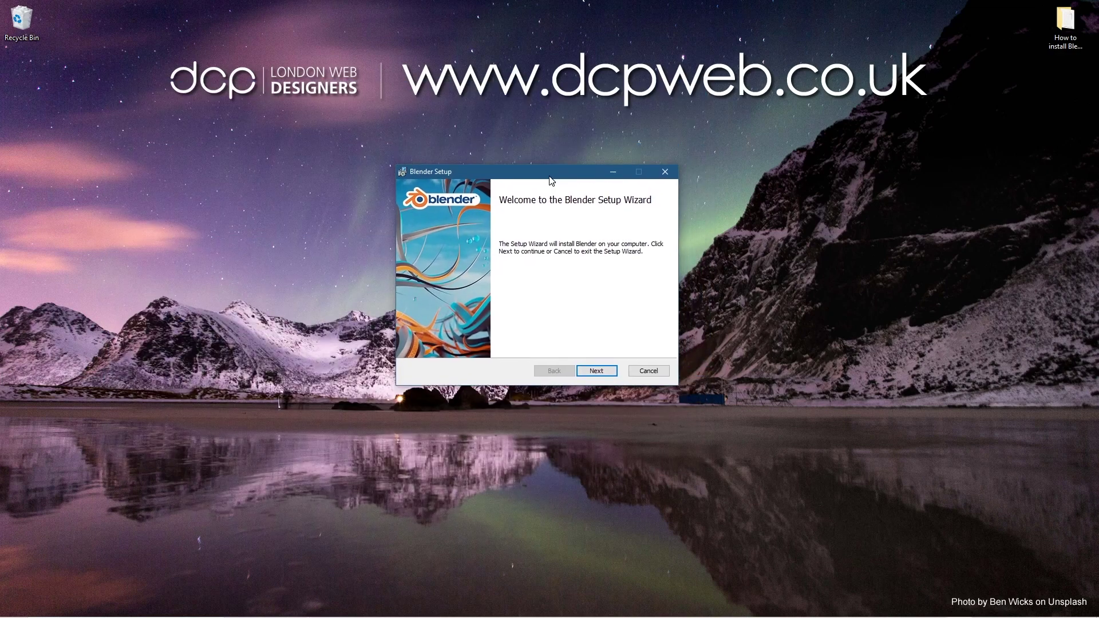
{"action": "left_click", "coordinate": [598, 374]}
{"action": "left_click", "coordinate": [440, 346]}
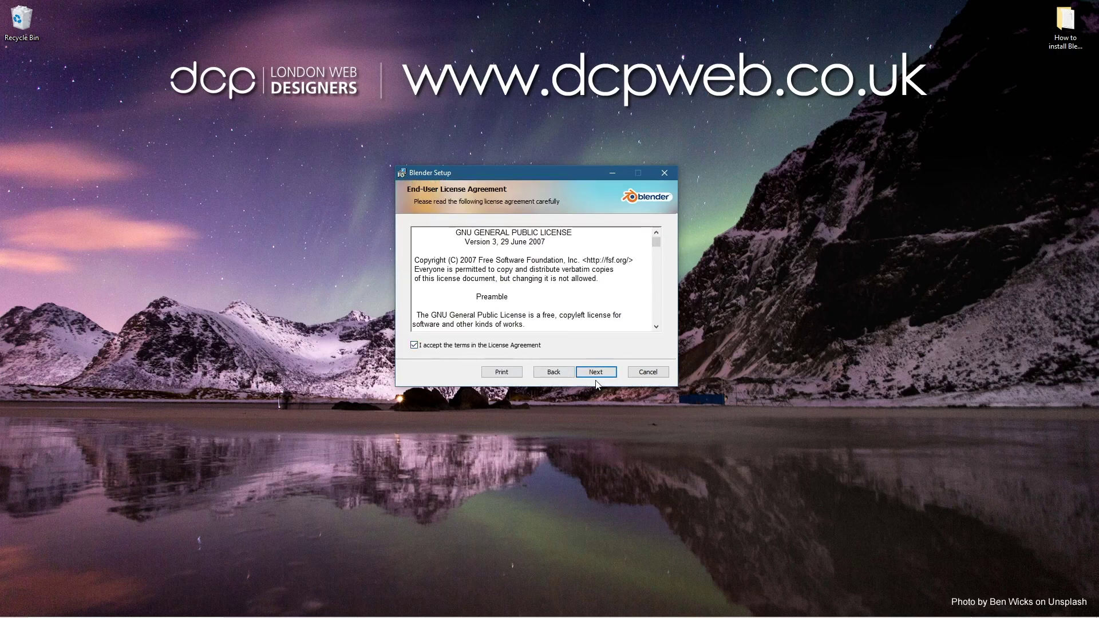
{"action": "left_click", "coordinate": [601, 373]}
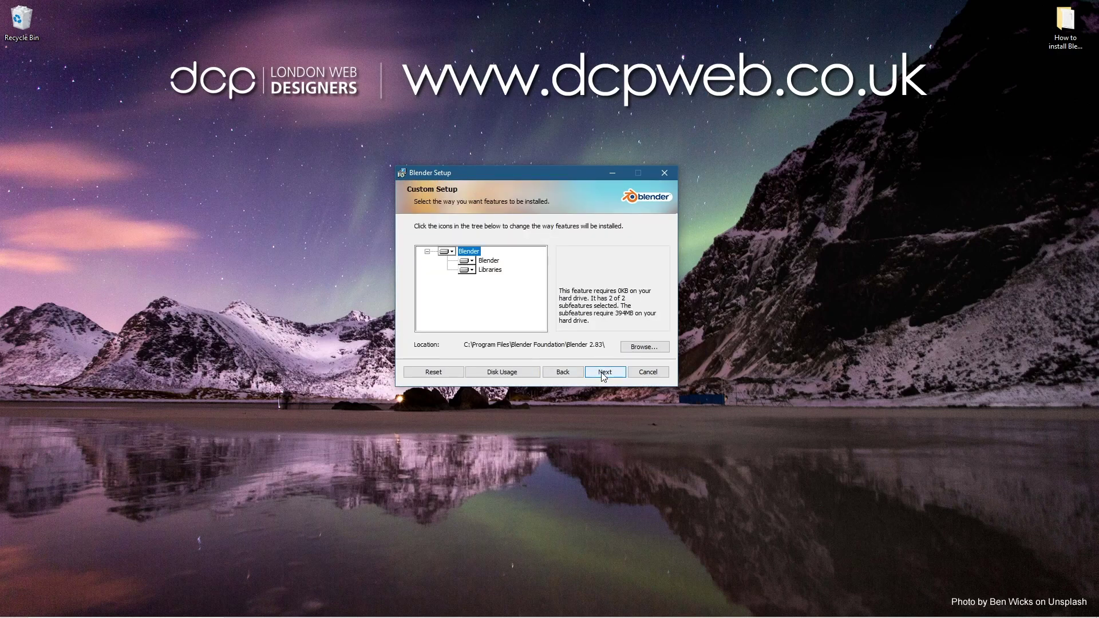
{"action": "left_click", "coordinate": [602, 375]}
{"action": "left_click", "coordinate": [601, 372]}
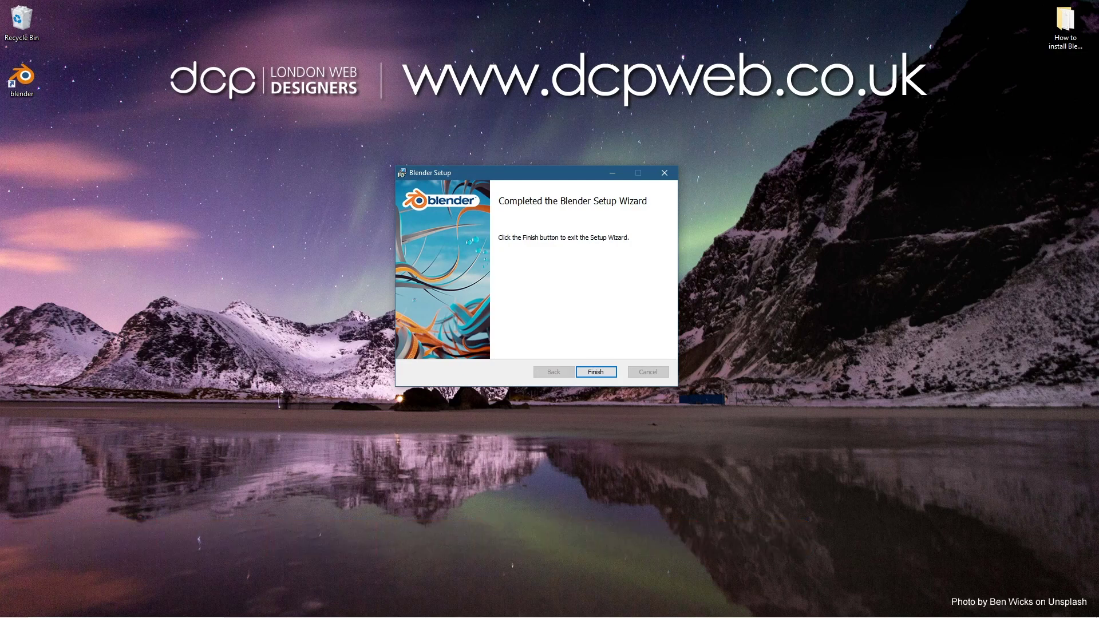
{"action": "left_click", "coordinate": [598, 373]}
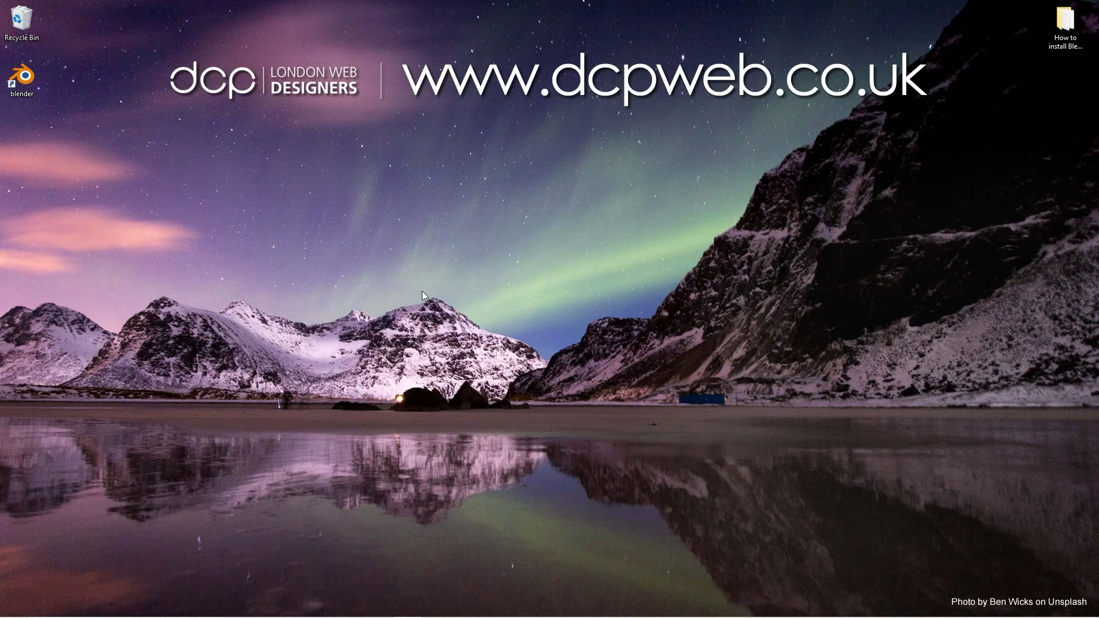
Step: Launch Blender from its desktop shortcut, drag the shortcut to the Recycle Bin, and bring up Start
{"action": "double_click", "coordinate": [24, 87]}
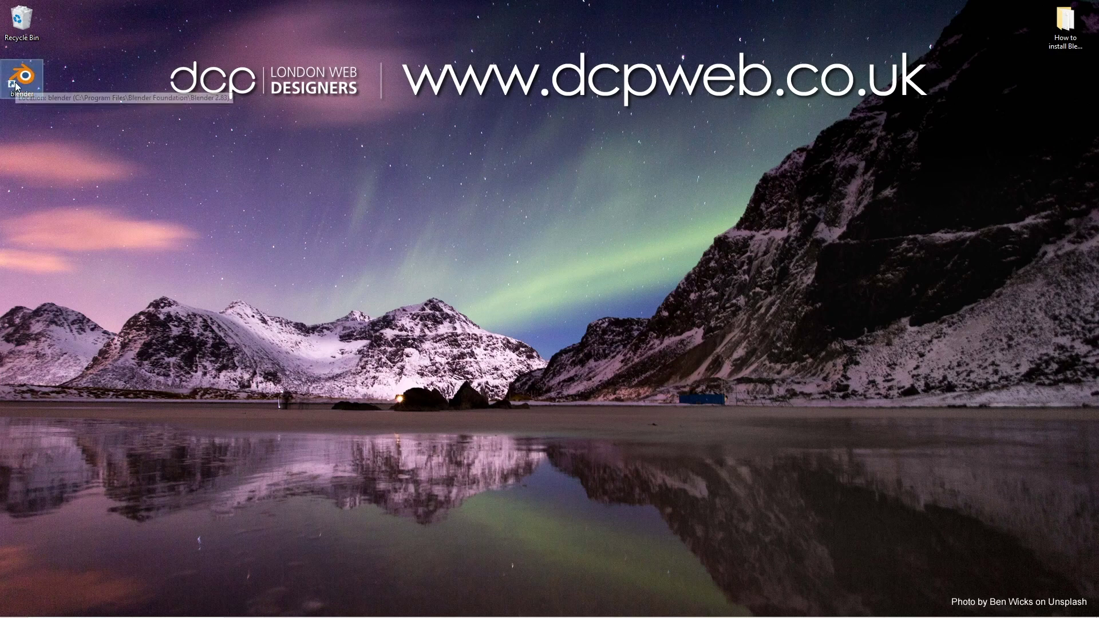
{"action": "left_click_drag", "start_coordinate": [16, 91], "coordinate": [21, 23]}
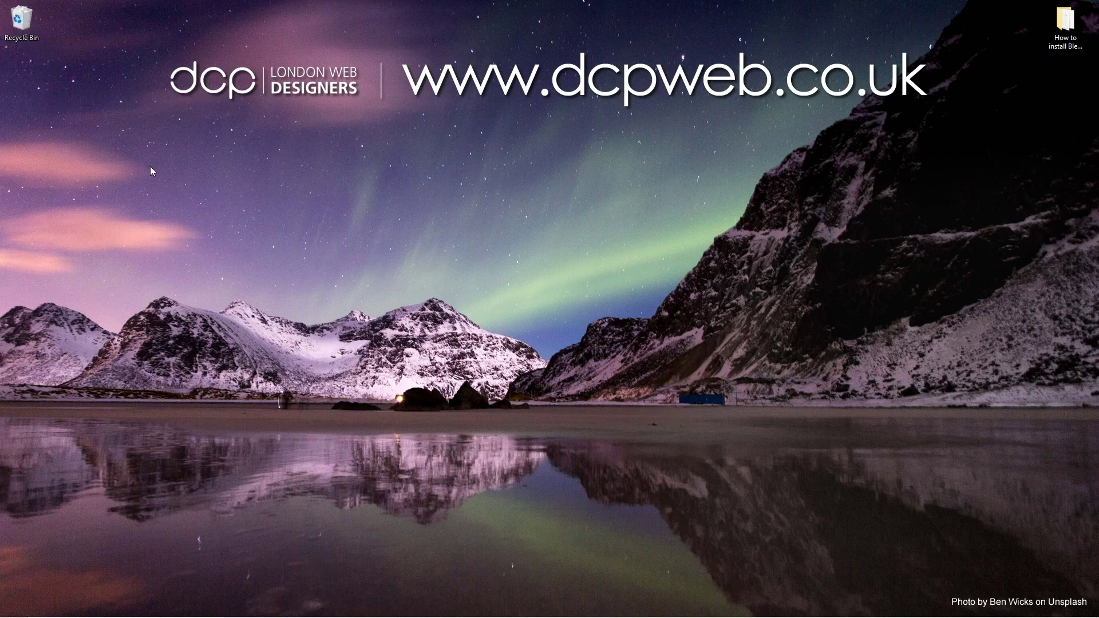
{"action": "mouse_move", "coordinate": [721, 612]}
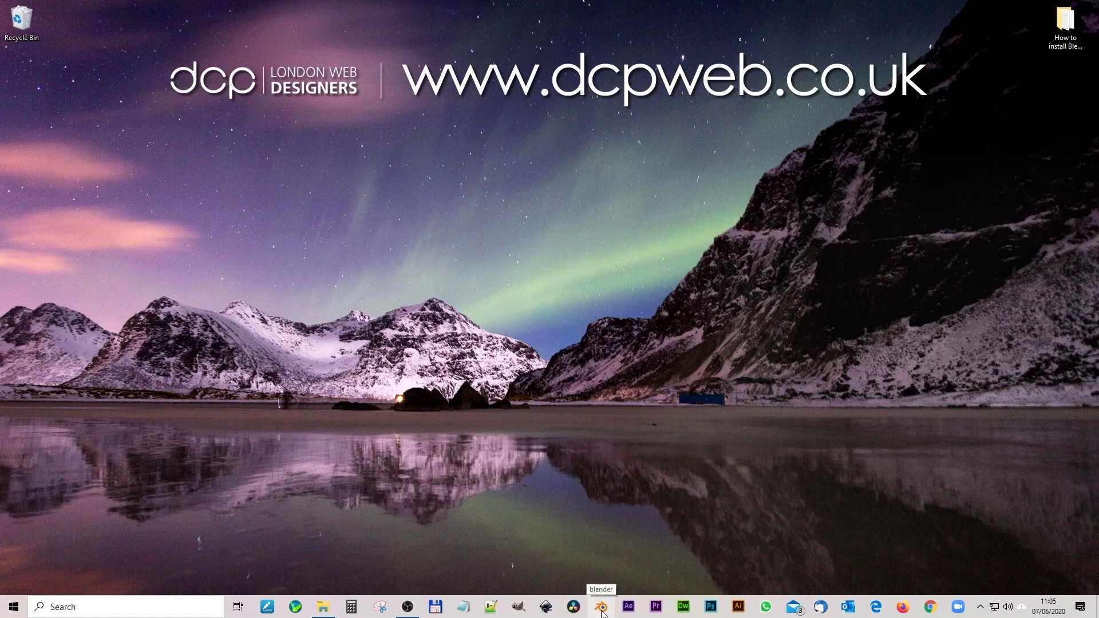
{"action": "key", "text": "super"}
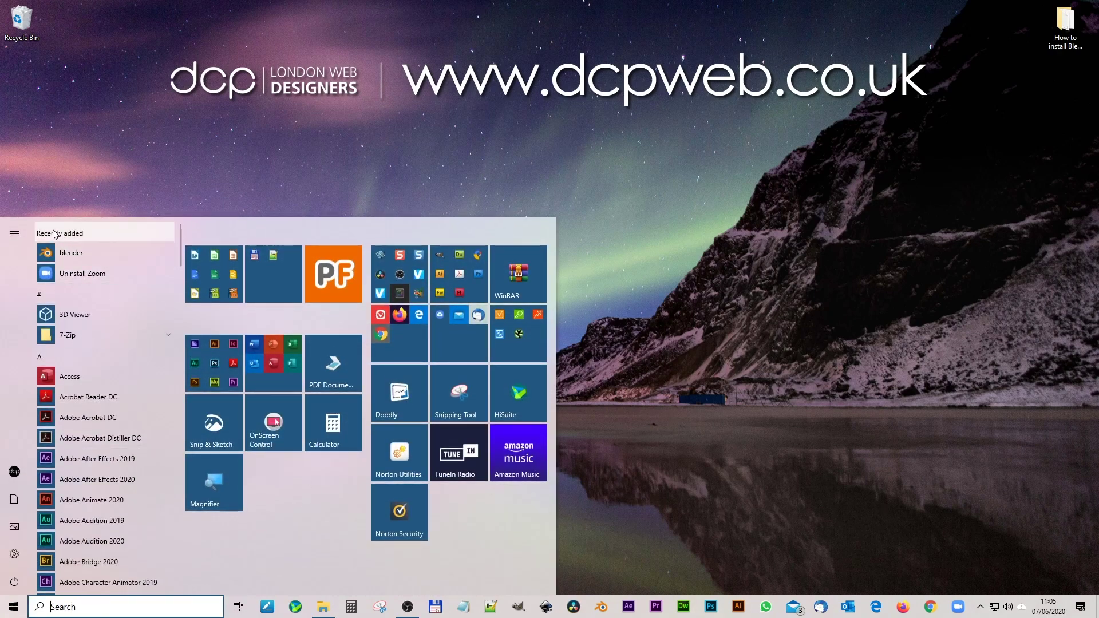
Step: Pin Blender from Recently added as a Start tile and unpin it from the taskbar
{"action": "left_click_drag", "start_coordinate": [62, 257], "coordinate": [268, 476]}
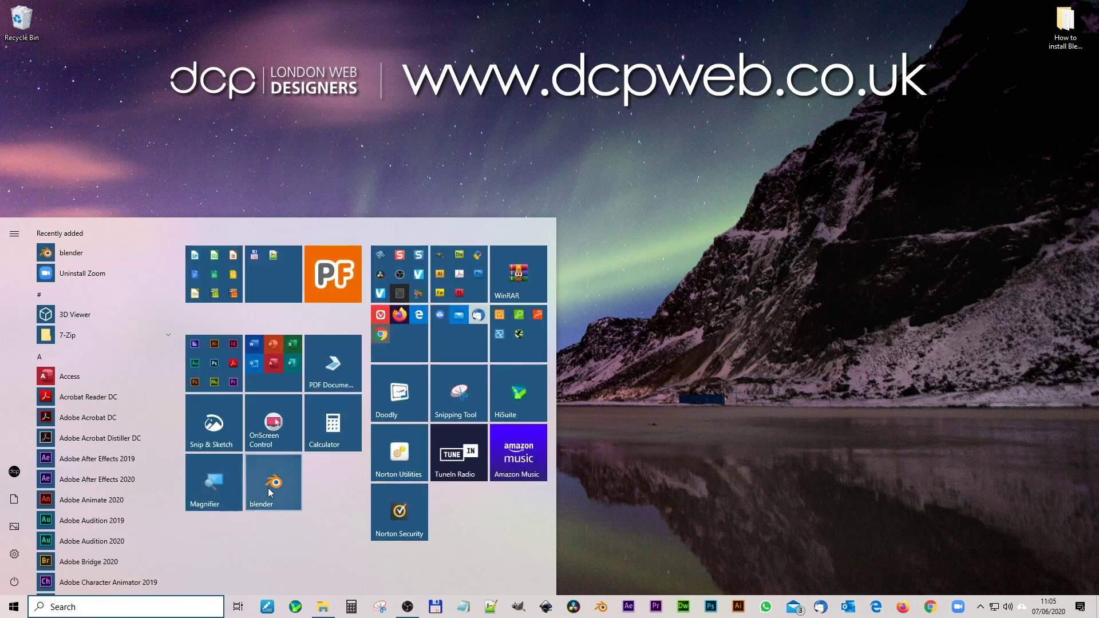
{"action": "right_click", "coordinate": [605, 611]}
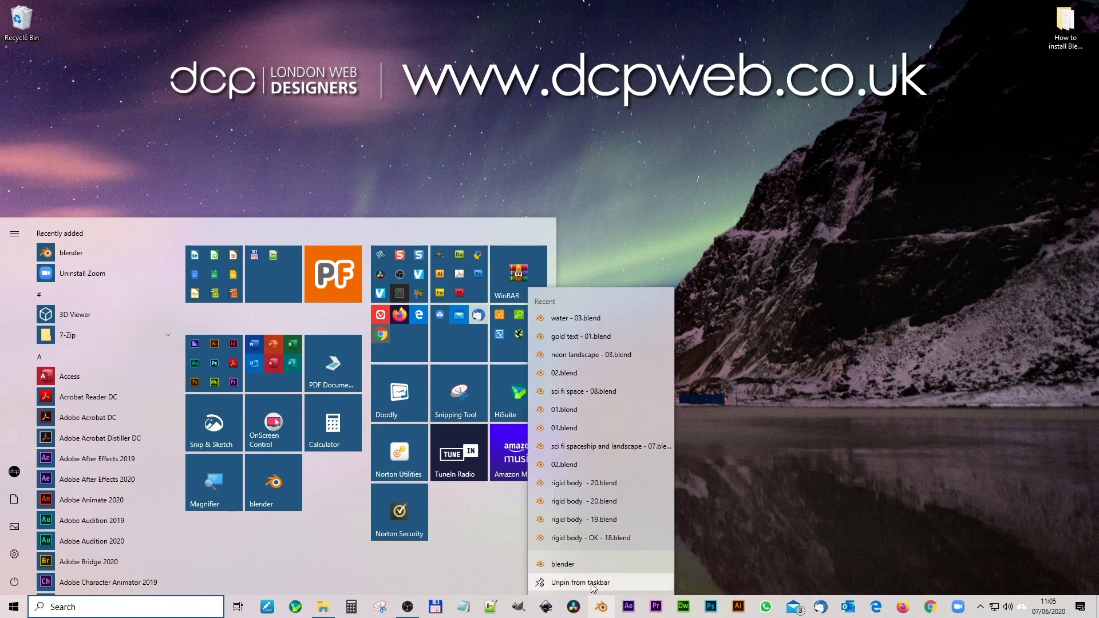
{"action": "left_click", "coordinate": [592, 584]}
Step: Re-pin Blender to the taskbar from its Start tile and move it beside DaVinci
{"action": "right_click", "coordinate": [276, 475]}
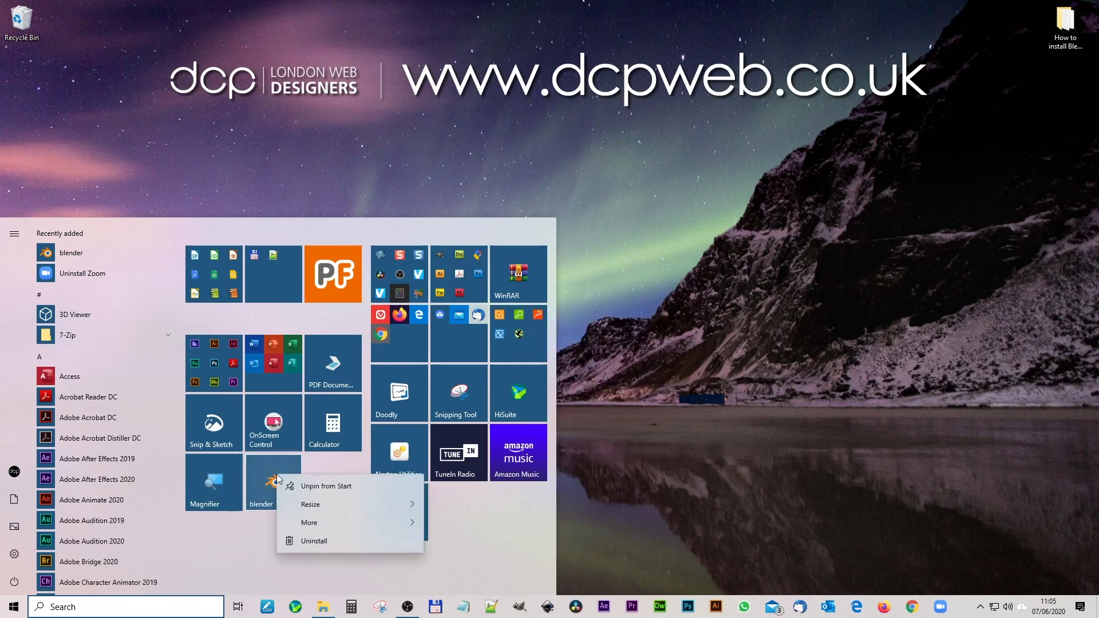
{"action": "mouse_move", "coordinate": [333, 523]}
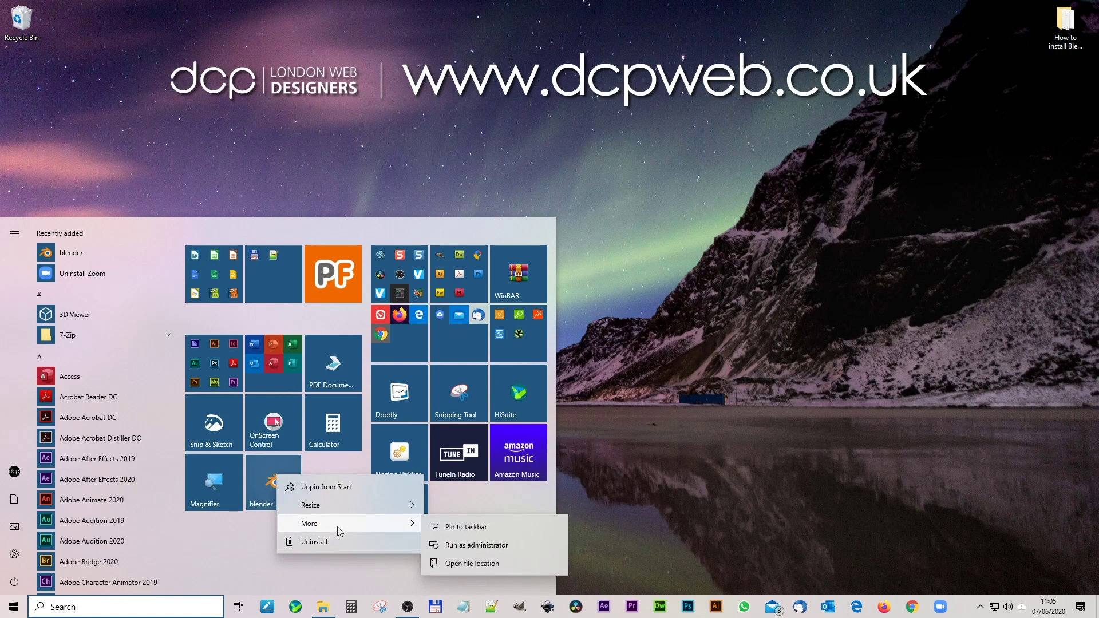
{"action": "left_click", "coordinate": [489, 526]}
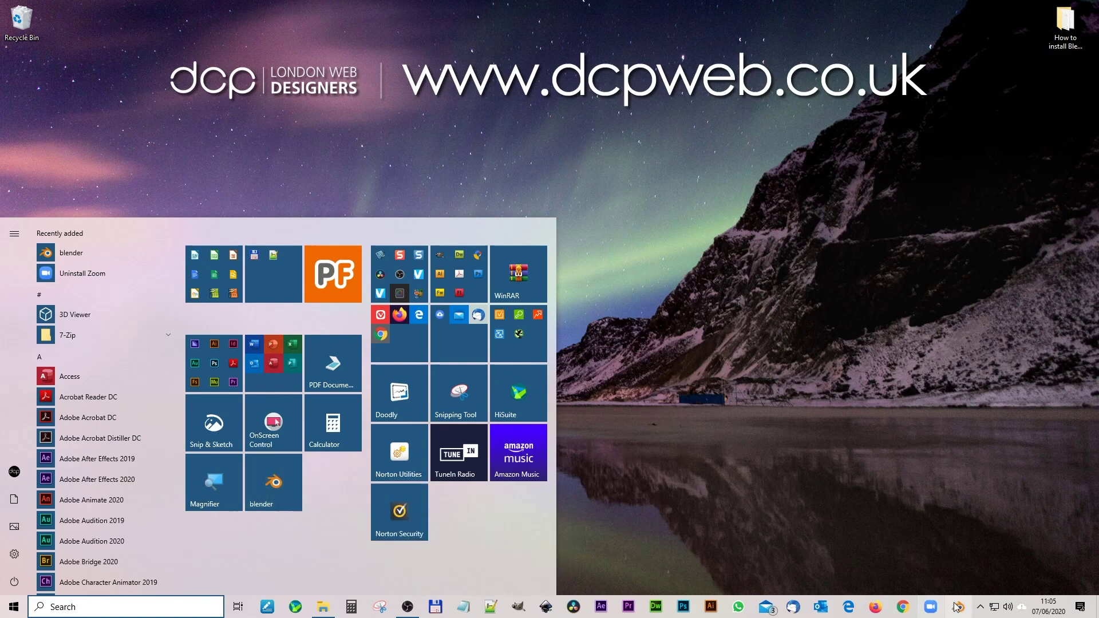
{"action": "left_click_drag", "start_coordinate": [957, 606], "coordinate": [595, 610]}
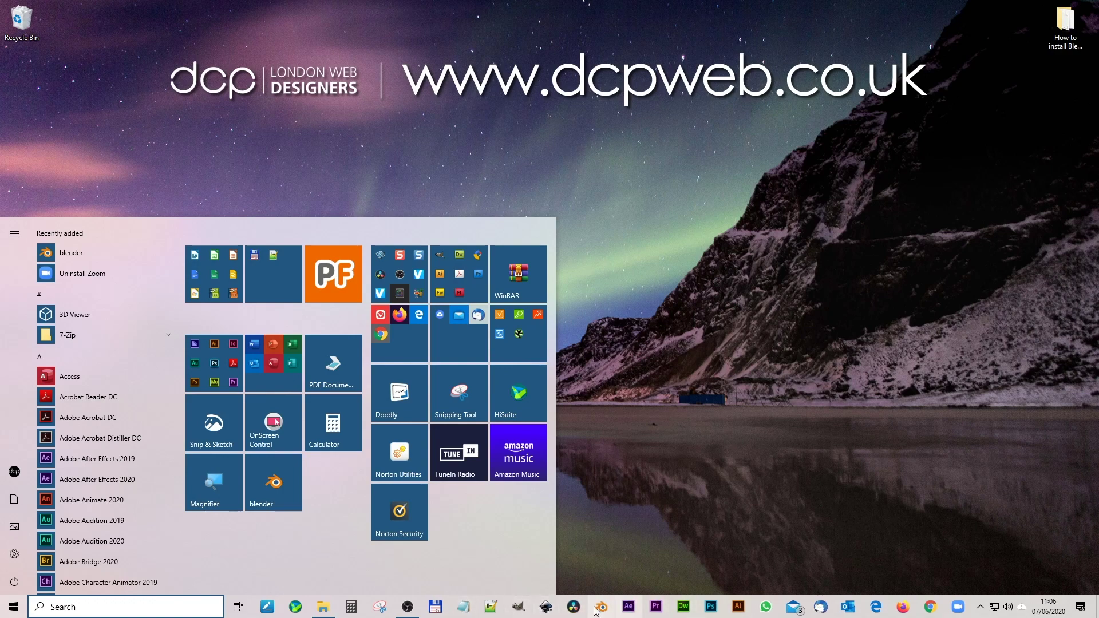
Step: Close Start and preview the Blender Light, Deep Grey and Minimal Dark themes in Quick Setup
{"action": "left_click", "coordinate": [632, 527]}
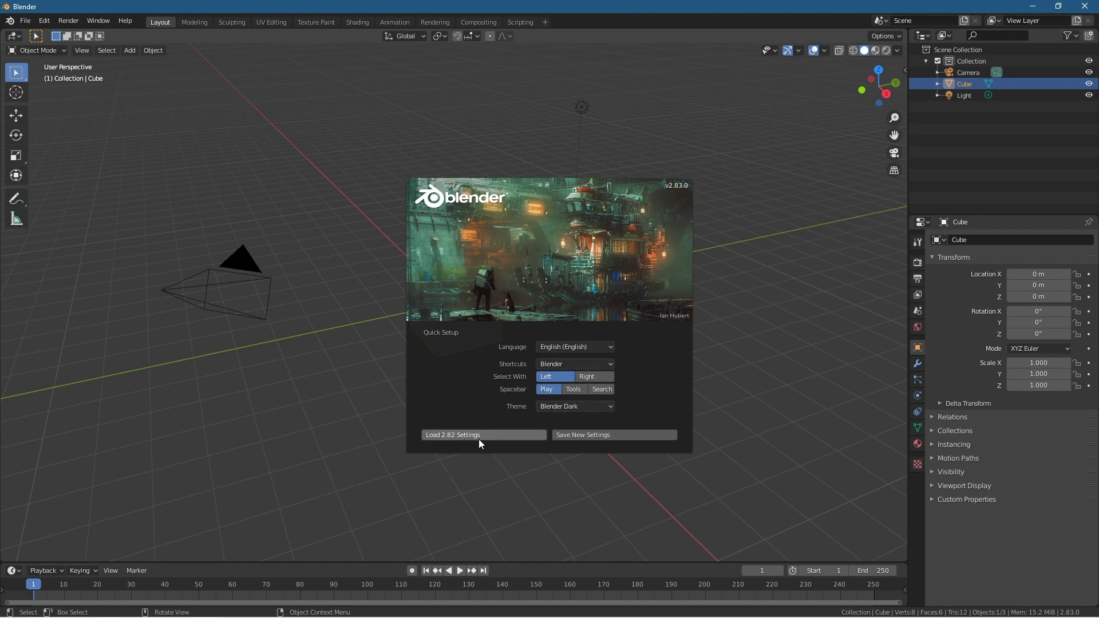
{"action": "left_click", "coordinate": [576, 407]}
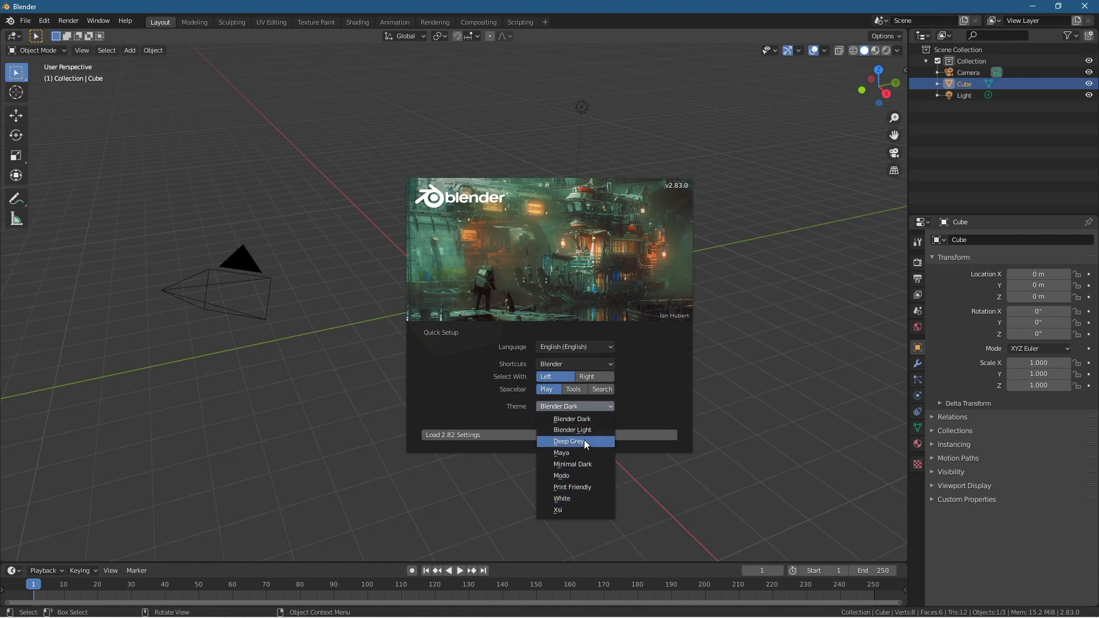
{"action": "left_click", "coordinate": [585, 429]}
{"action": "left_click", "coordinate": [575, 407]}
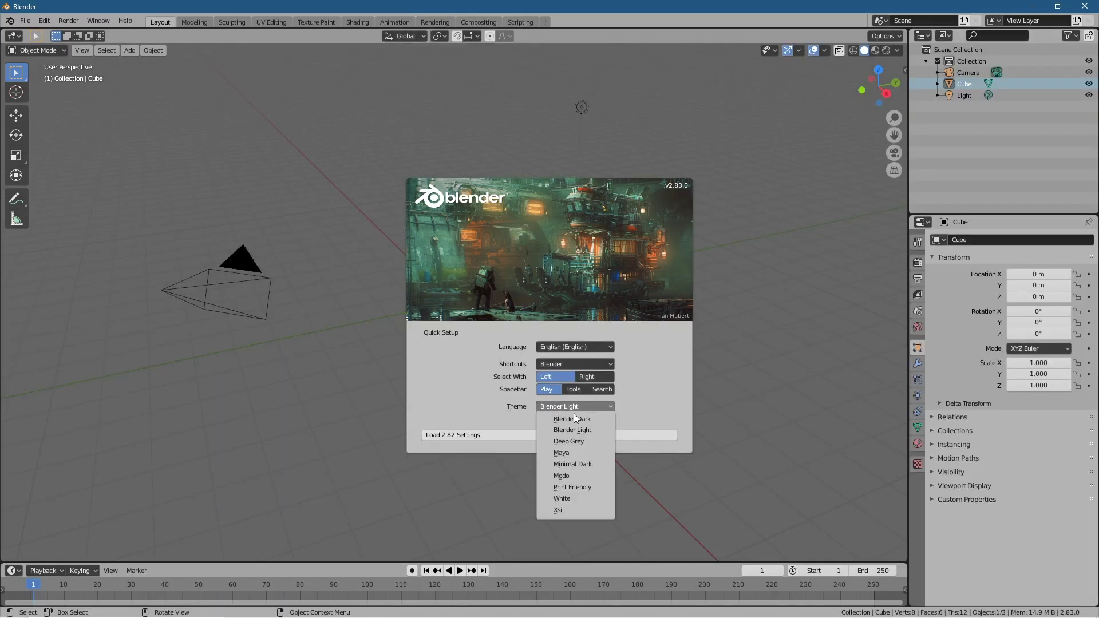
{"action": "left_click", "coordinate": [571, 446]}
{"action": "left_click", "coordinate": [549, 406]}
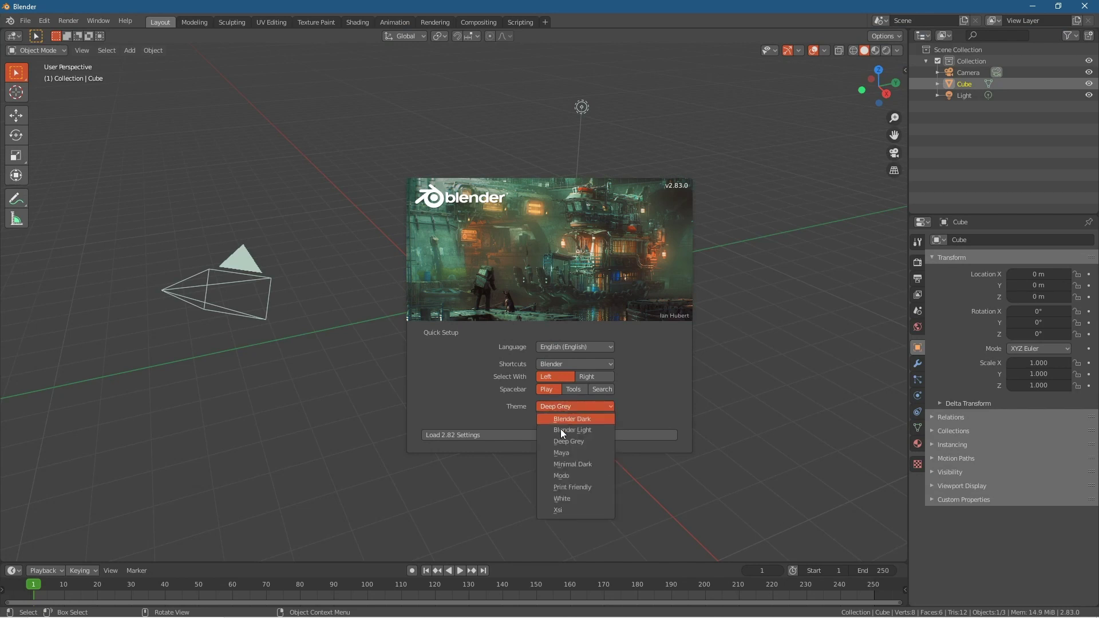
{"action": "left_click", "coordinate": [560, 463]}
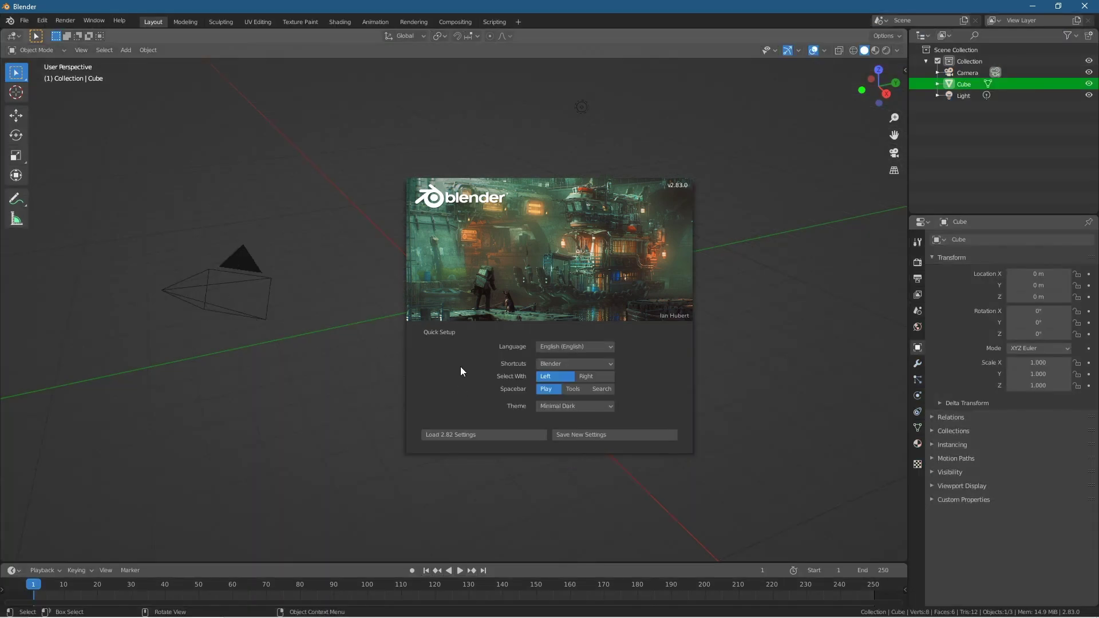
Step: Choose the Blender Dark theme and save the new startup settings
{"action": "left_click", "coordinate": [554, 409]}
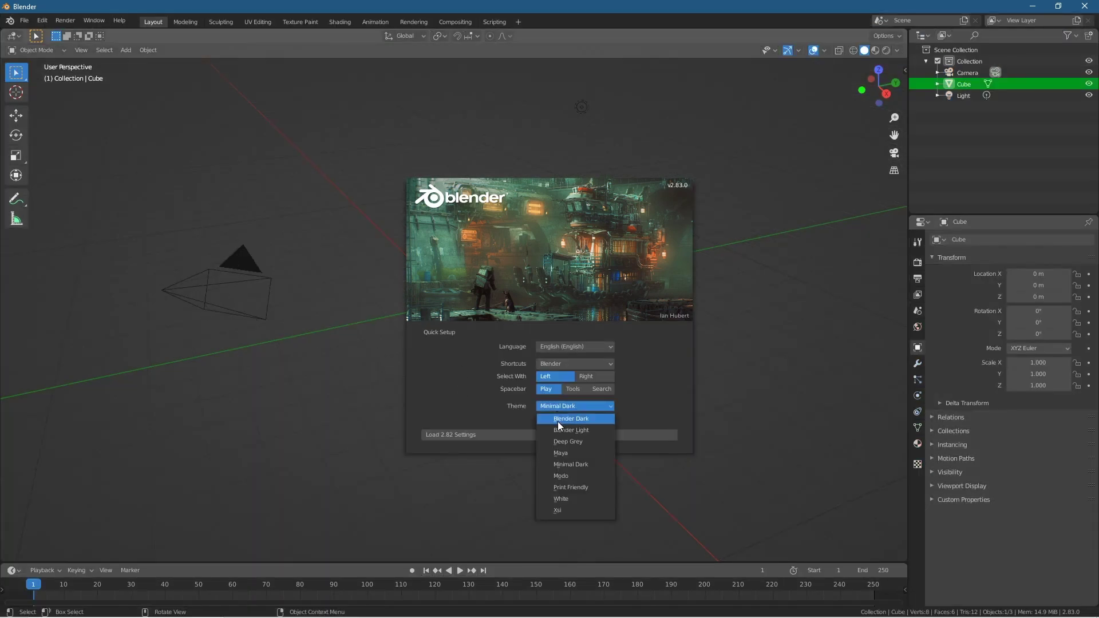
{"action": "left_click", "coordinate": [558, 420]}
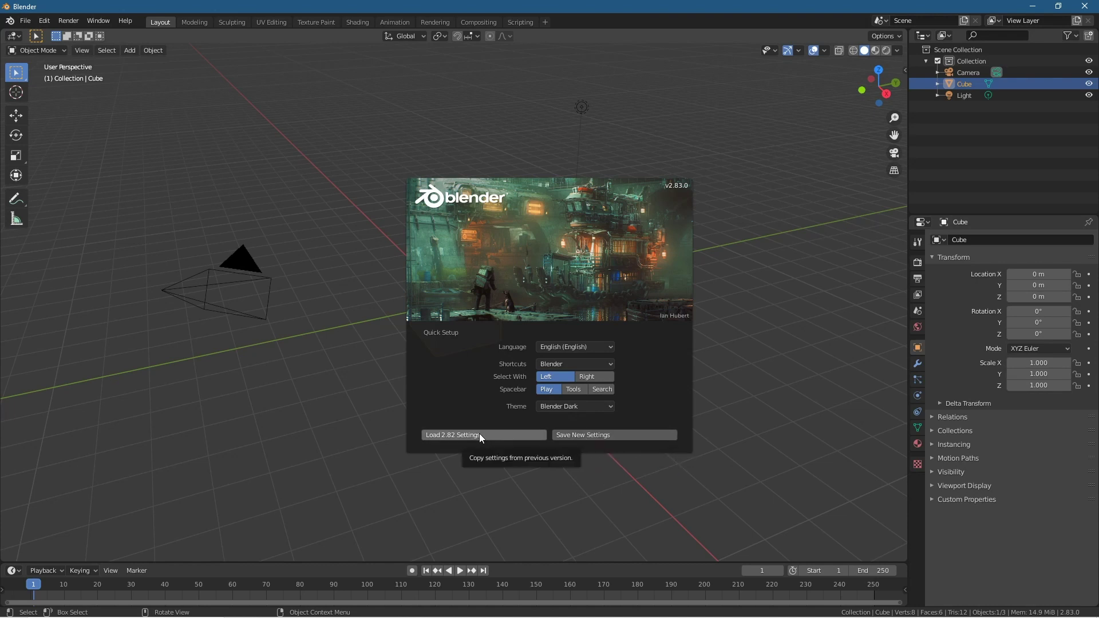
{"action": "left_click", "coordinate": [605, 435]}
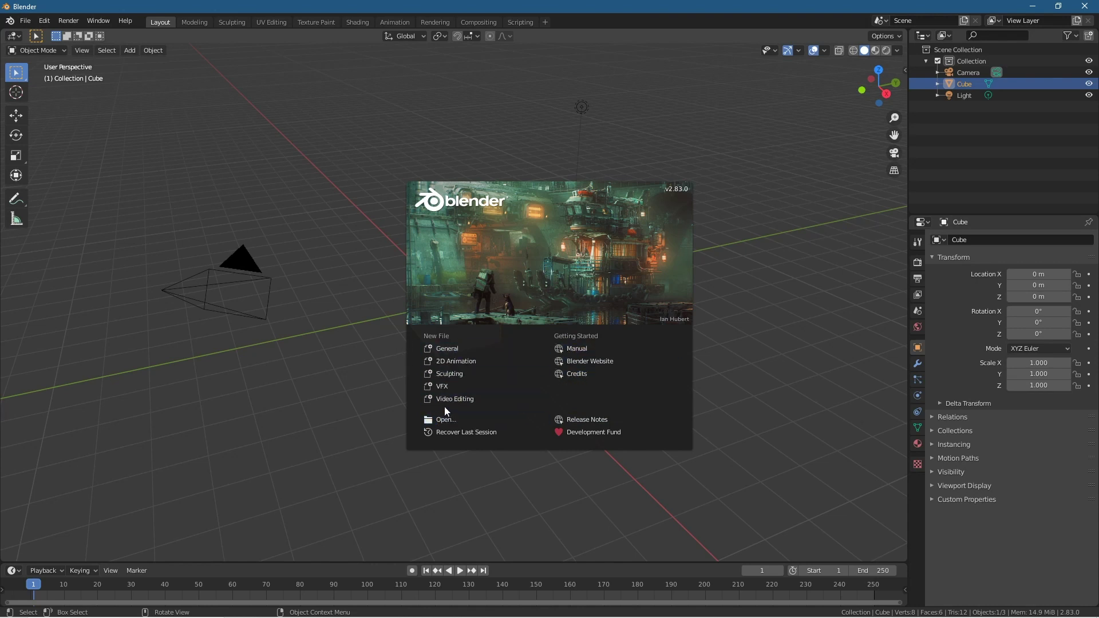
Step: Start a General file, orbit around the default cube, and bring Chrome to the front
{"action": "left_click", "coordinate": [451, 351]}
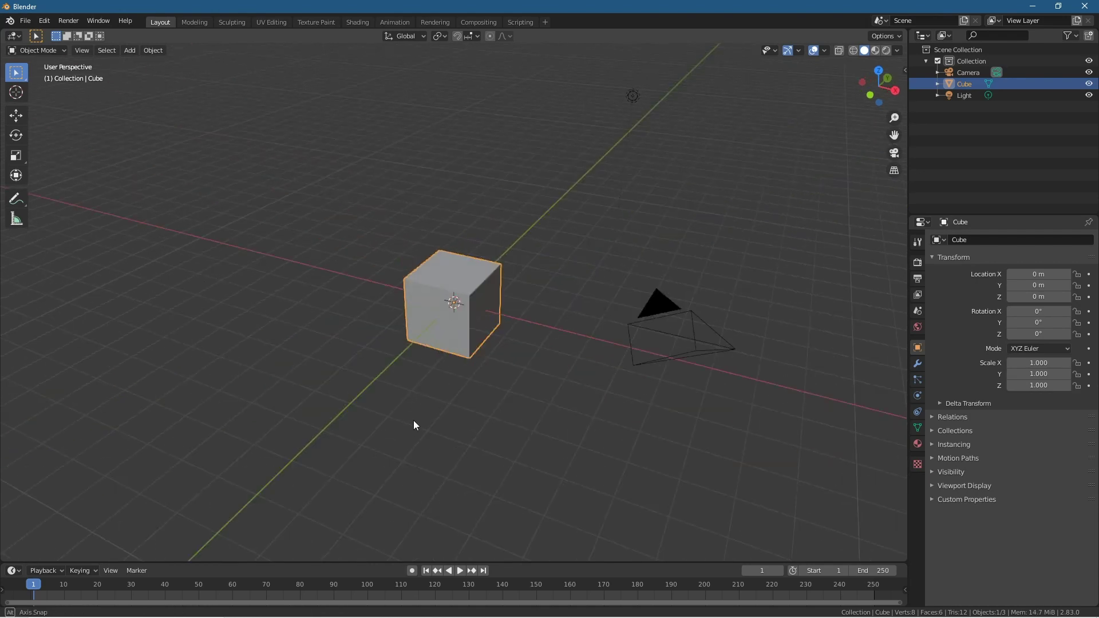
{"action": "middle_click_drag", "start_coordinate": [414, 425], "coordinate": [351, 417]}
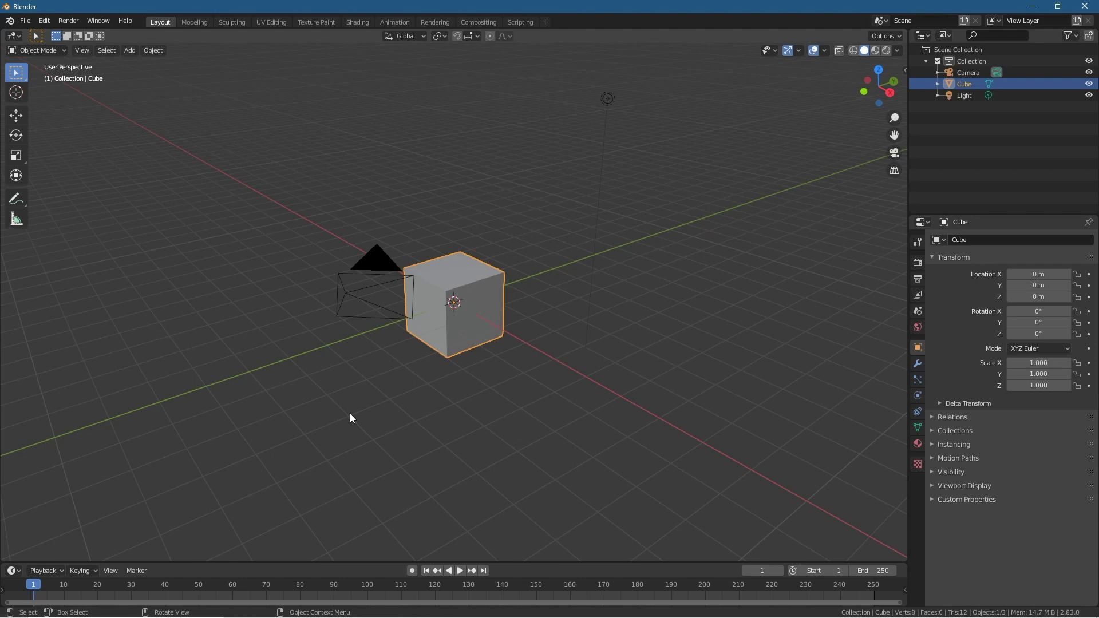
{"action": "left_click", "coordinate": [931, 606]}
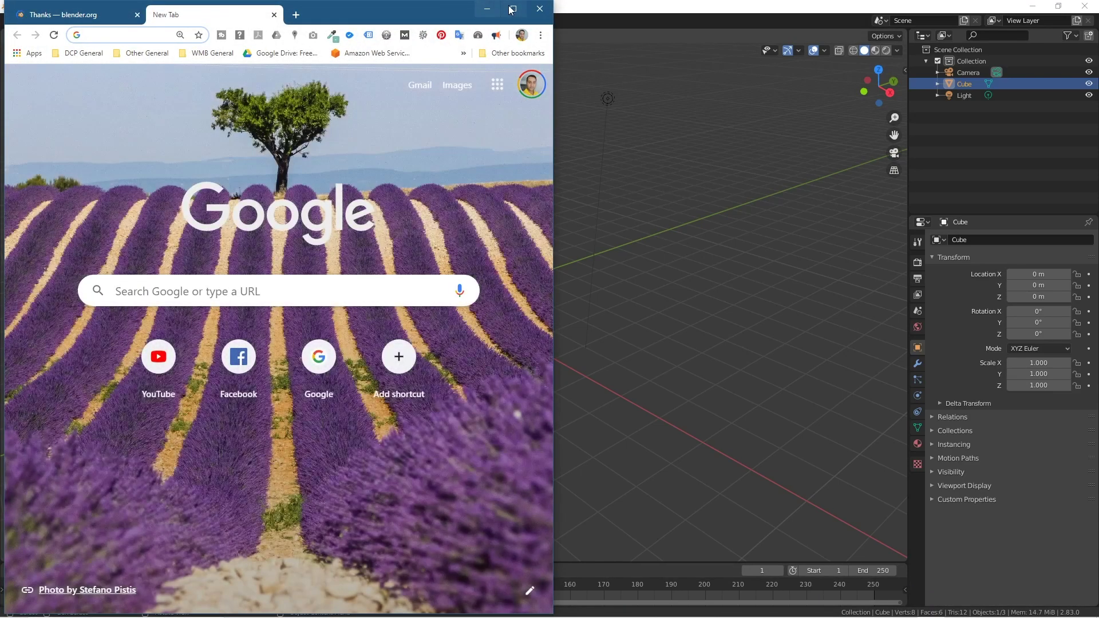
Step: Maximize Chrome, close the thanks tab, and load dcpweb.co.uk/blog
{"action": "double_click", "coordinate": [213, 13]}
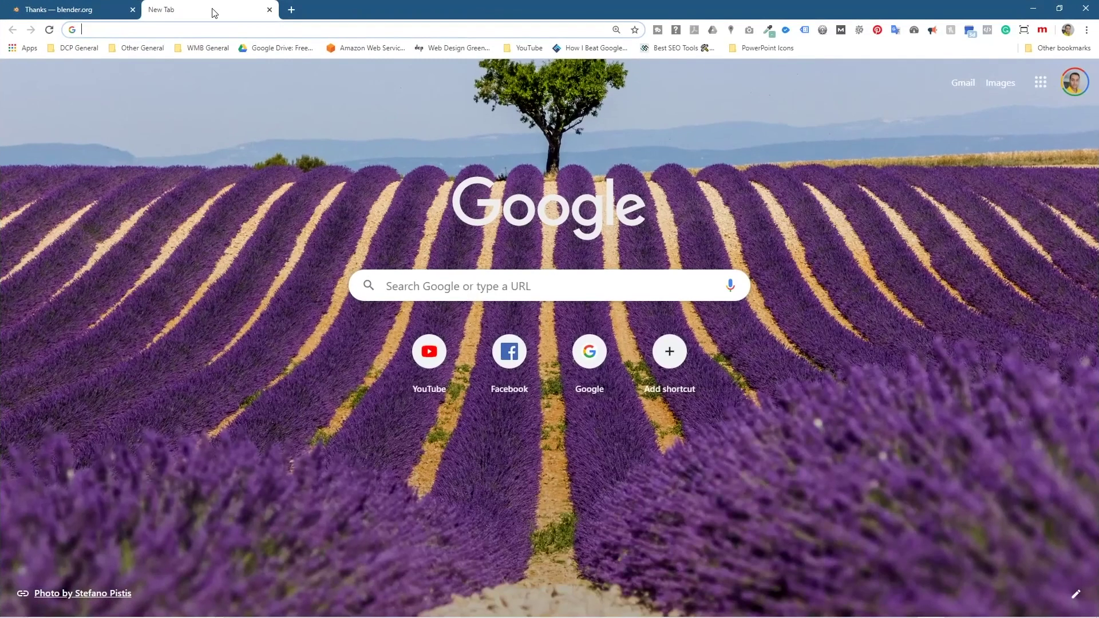
{"action": "left_click", "coordinate": [132, 9]}
{"action": "type", "text": "dcpweb"}
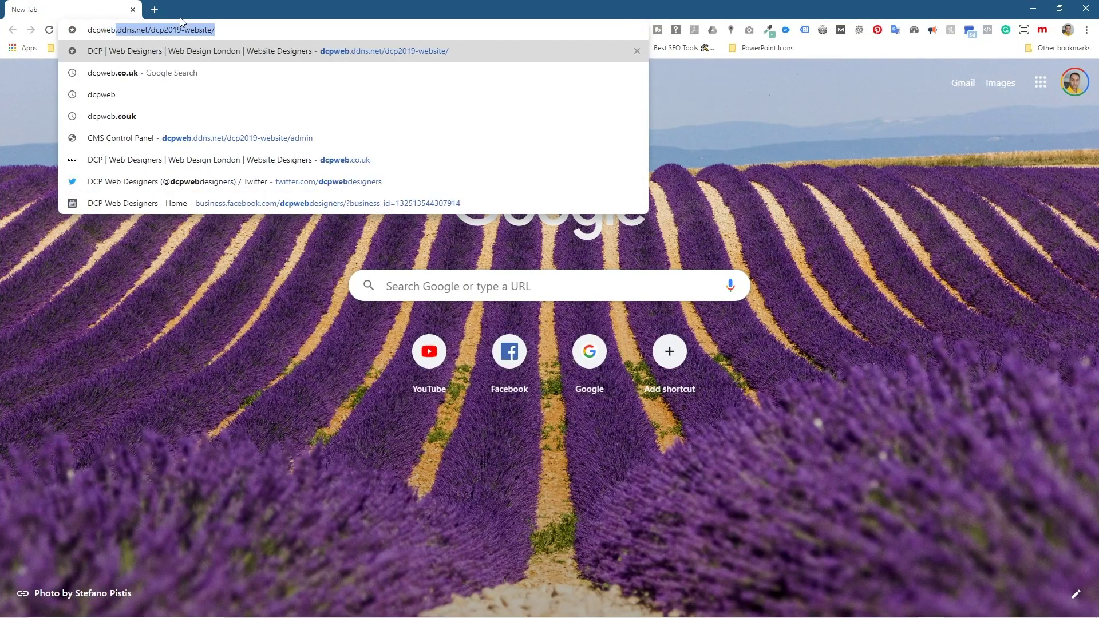
{"action": "type", "text": ".co.uk/blog"}
{"action": "key", "text": "Return"}
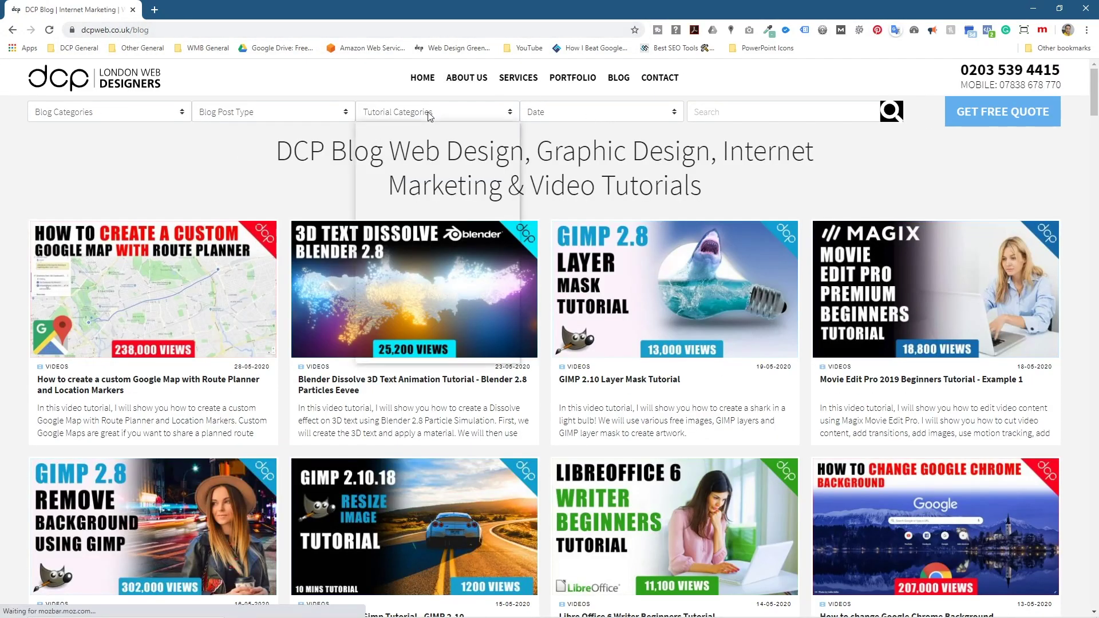
Step: Filter the blog to Blender 3D Tutorials and scroll through the results
{"action": "left_click", "coordinate": [434, 114]}
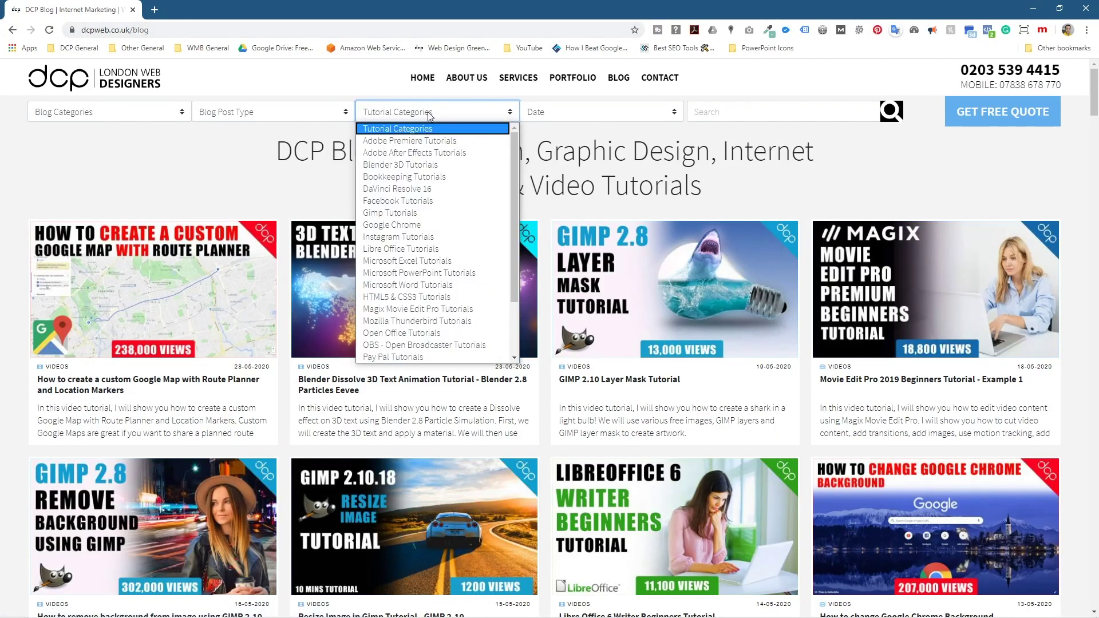
{"action": "left_click", "coordinate": [392, 166]}
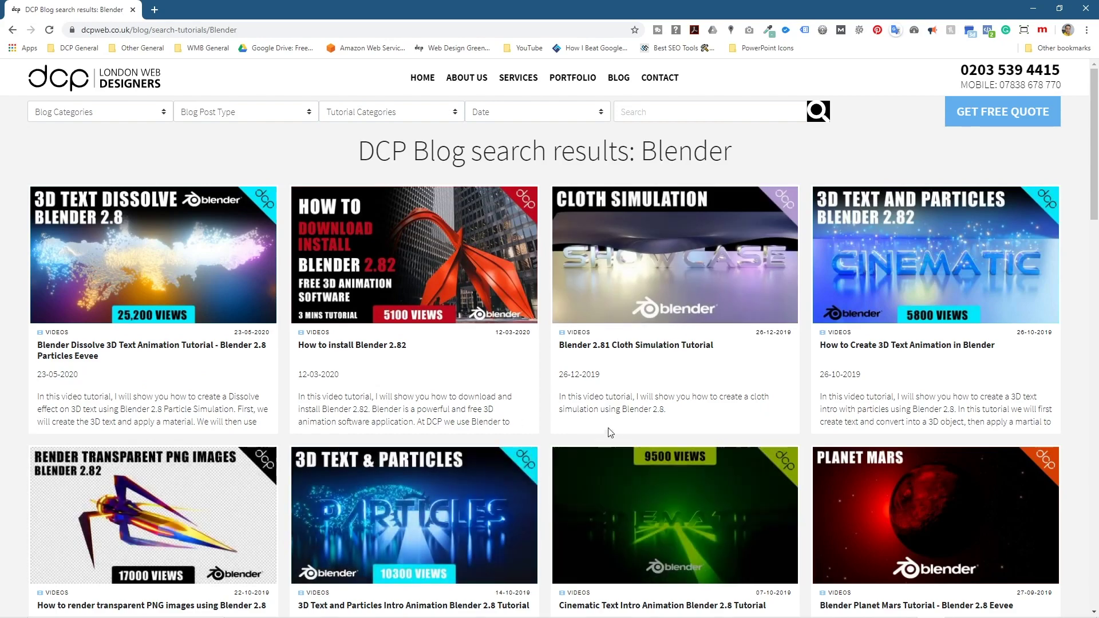
{"action": "scroll", "coordinate": [520, 375], "scroll_direction": "down", "scroll_amount": 6}
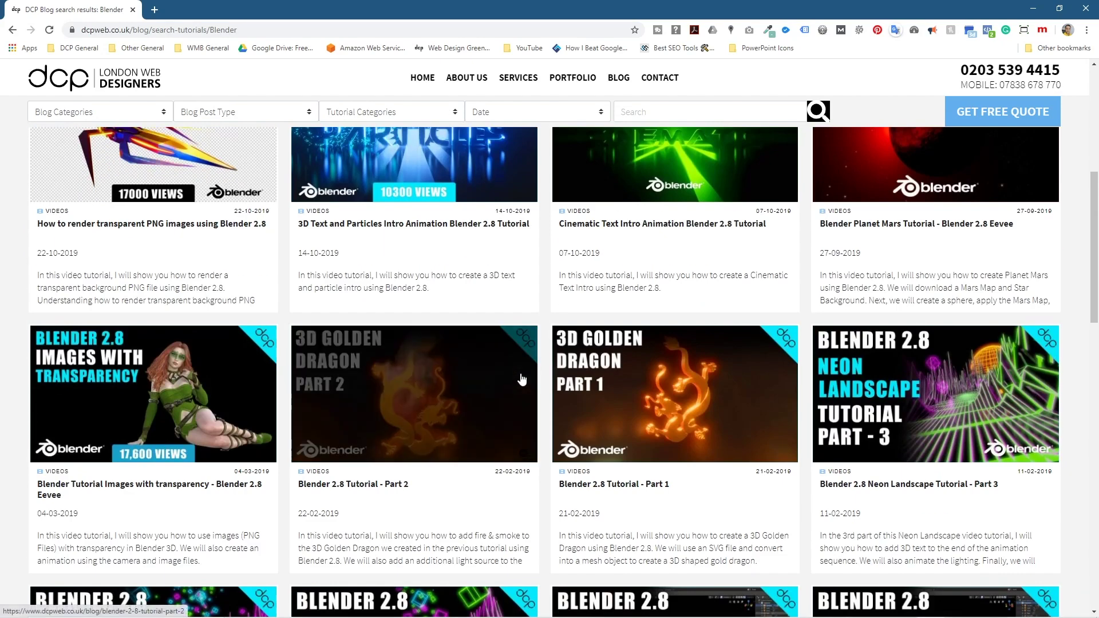
{"action": "scroll", "coordinate": [521, 377], "scroll_direction": "down", "scroll_amount": 6}
{"action": "scroll", "coordinate": [520, 375], "scroll_direction": "down", "scroll_amount": 8}
{"action": "scroll", "coordinate": [520, 374], "scroll_direction": "up", "scroll_amount": 20}
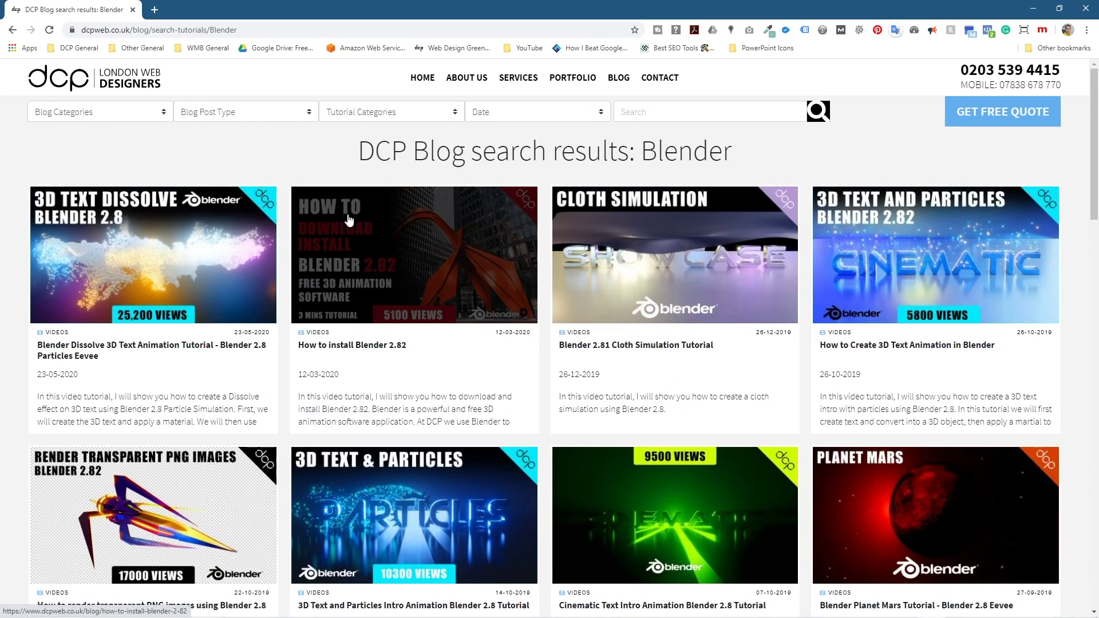
{"action": "left_click", "coordinate": [379, 117]}
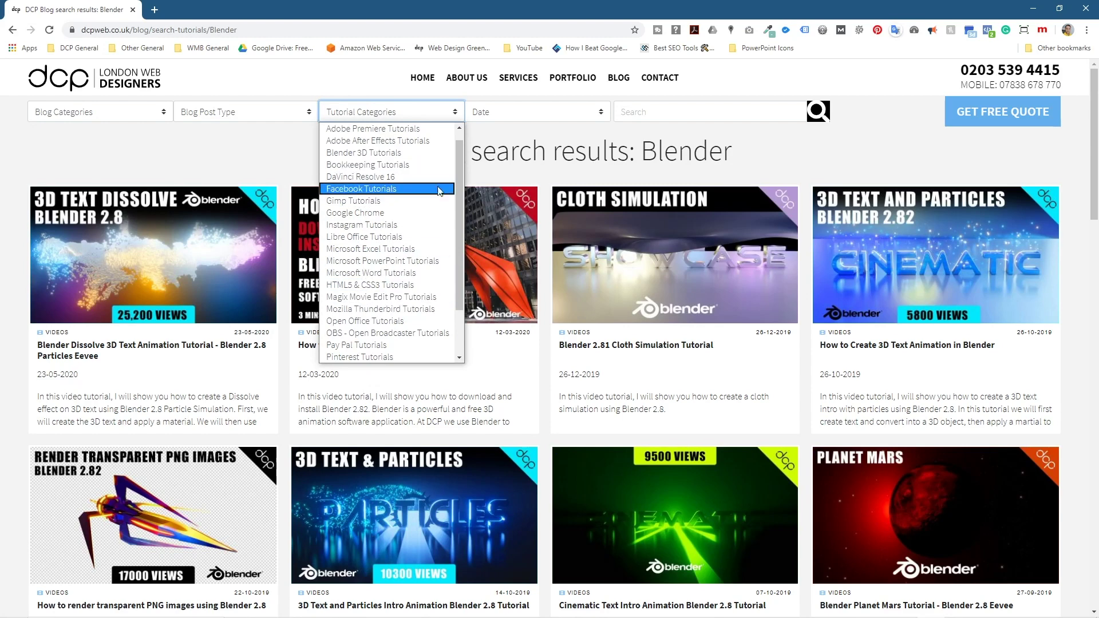
{"action": "left_click", "coordinate": [776, 150]}
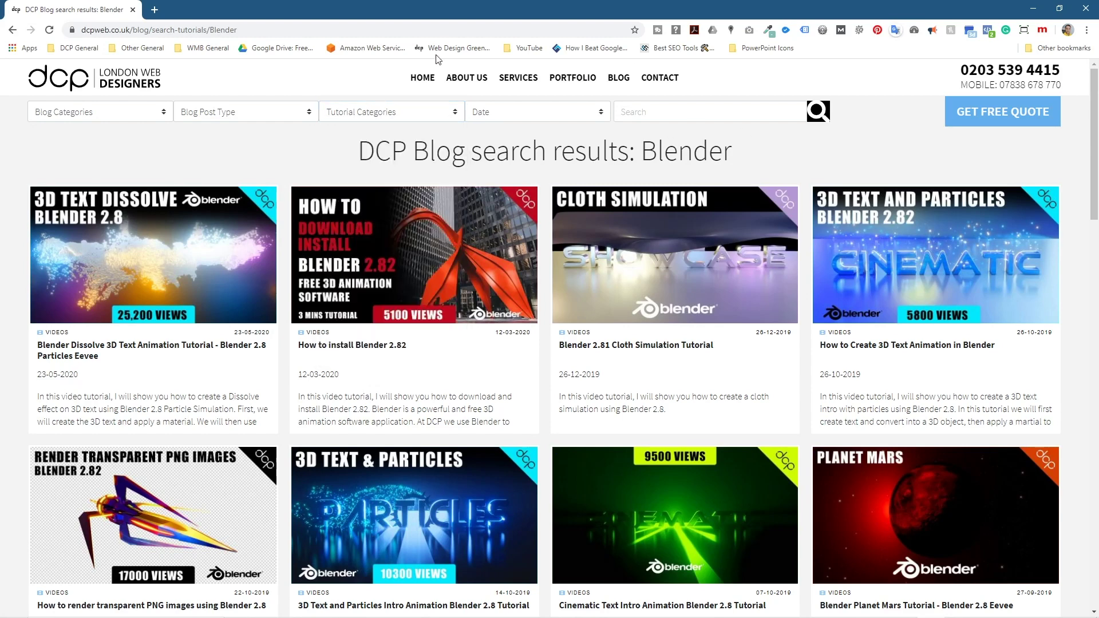
Step: Remove '/search-tutorials/Blender' from the address to reload the main blog page
{"action": "left_click", "coordinate": [145, 26]}
{"action": "left_click_drag", "start_coordinate": [190, 30], "coordinate": [321, 30]}
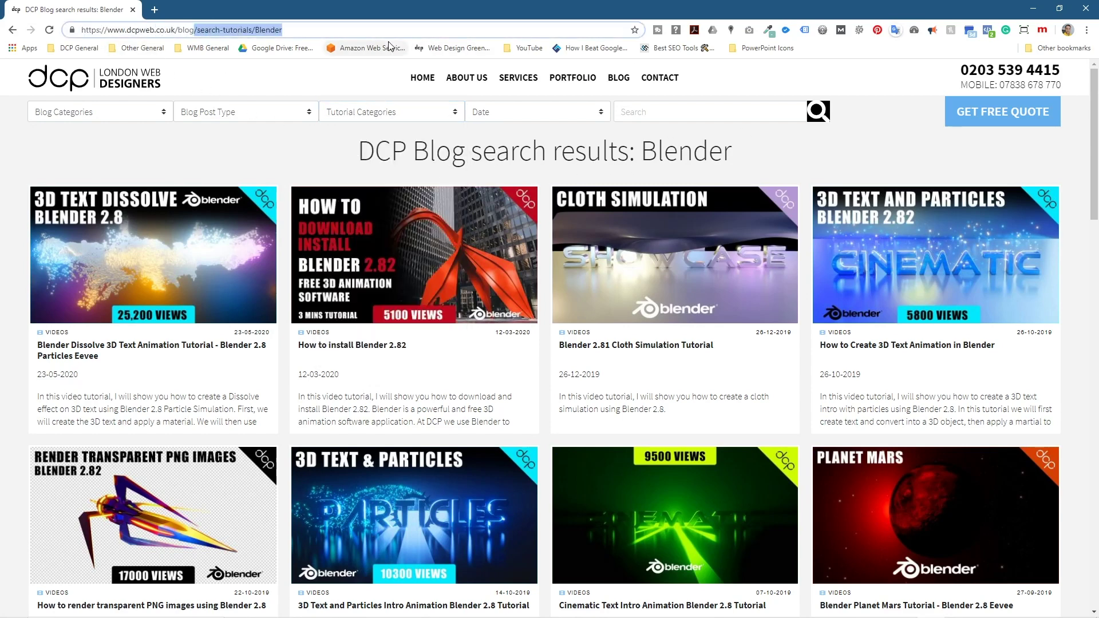
{"action": "key", "text": "BackSpace"}
{"action": "key", "text": "Return"}
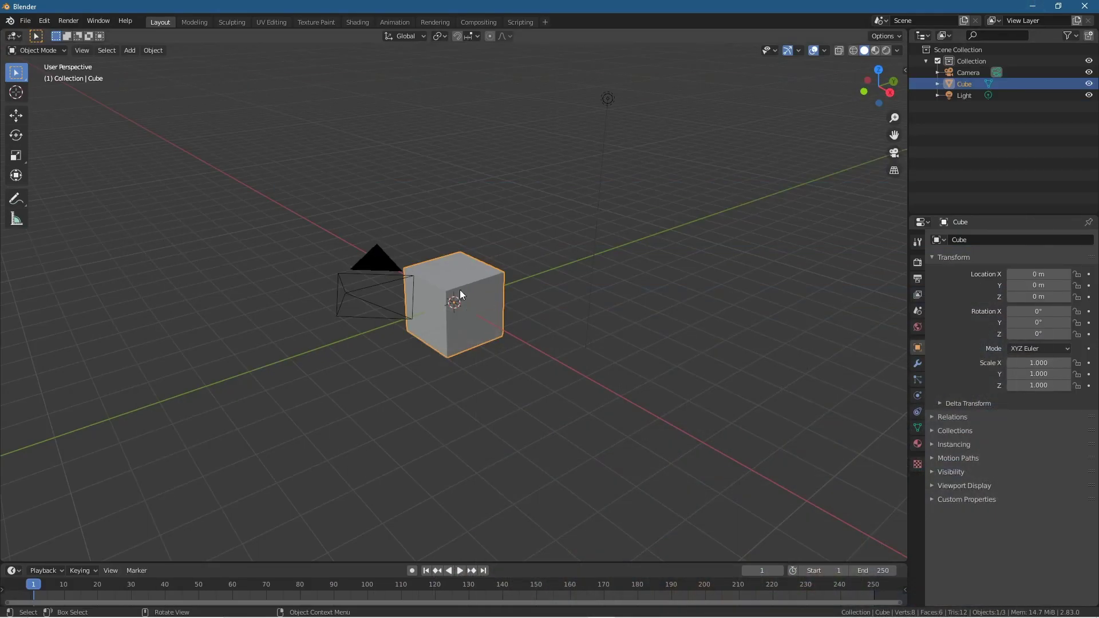
Step: Delete the default cube and add a UV sphere with Shift+A
{"action": "middle_click_drag", "start_coordinate": [461, 295], "coordinate": [494, 298]}
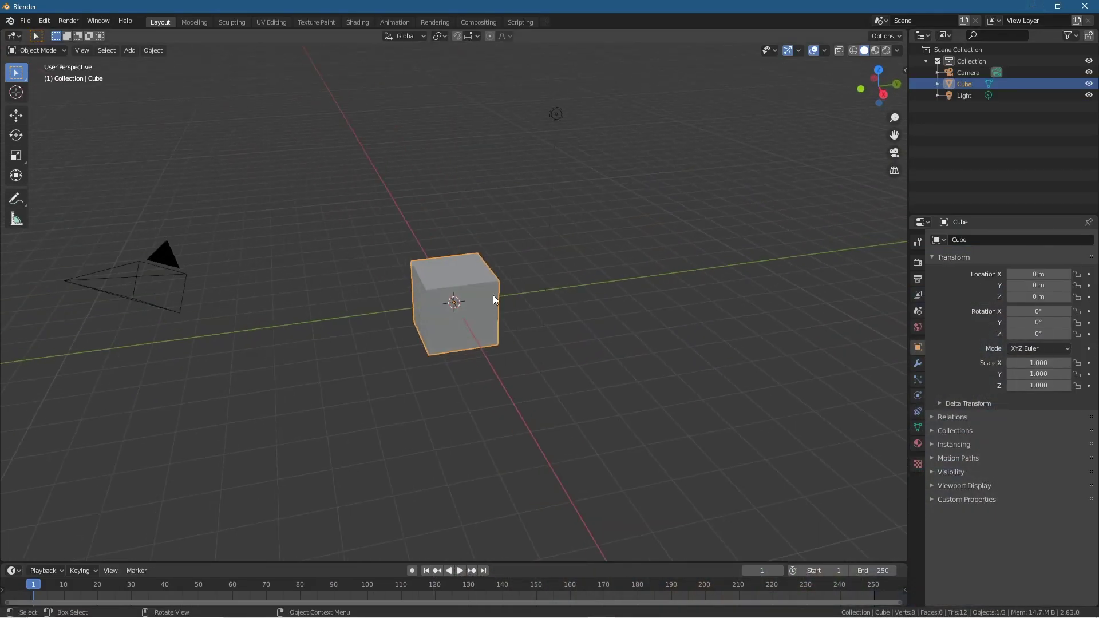
{"action": "key", "text": "Delete"}
{"action": "key", "text": "shift+a"}
{"action": "mouse_move", "coordinate": [493, 295]}
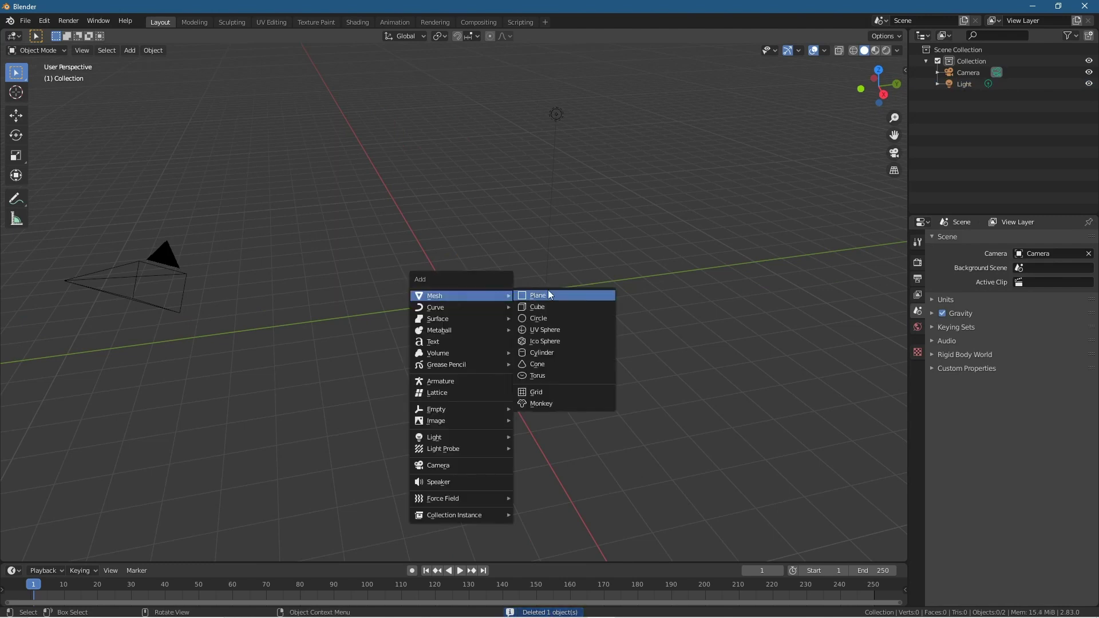
{"action": "left_click", "coordinate": [569, 329]}
Step: Scale the UV sphere to 2.433 and show its material settings
{"action": "middle_click_drag", "start_coordinate": [569, 326], "coordinate": [430, 322]}
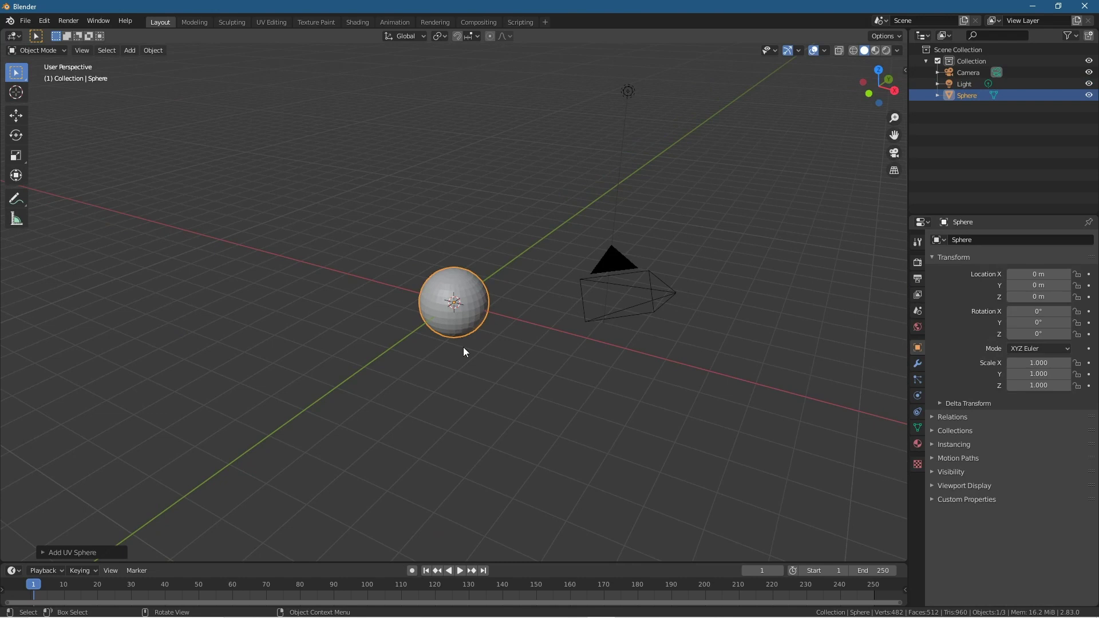
{"action": "key", "text": "s"}
{"action": "left_click", "coordinate": [533, 373]}
{"action": "middle_click_drag", "start_coordinate": [534, 373], "coordinate": [476, 296]}
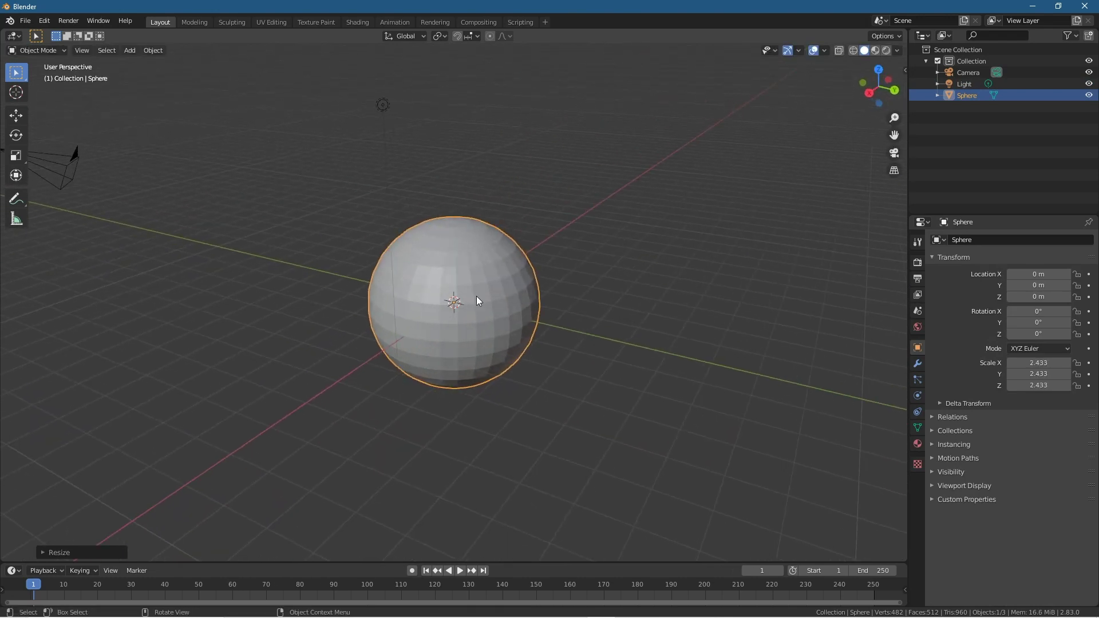
{"action": "left_click", "coordinate": [917, 444]}
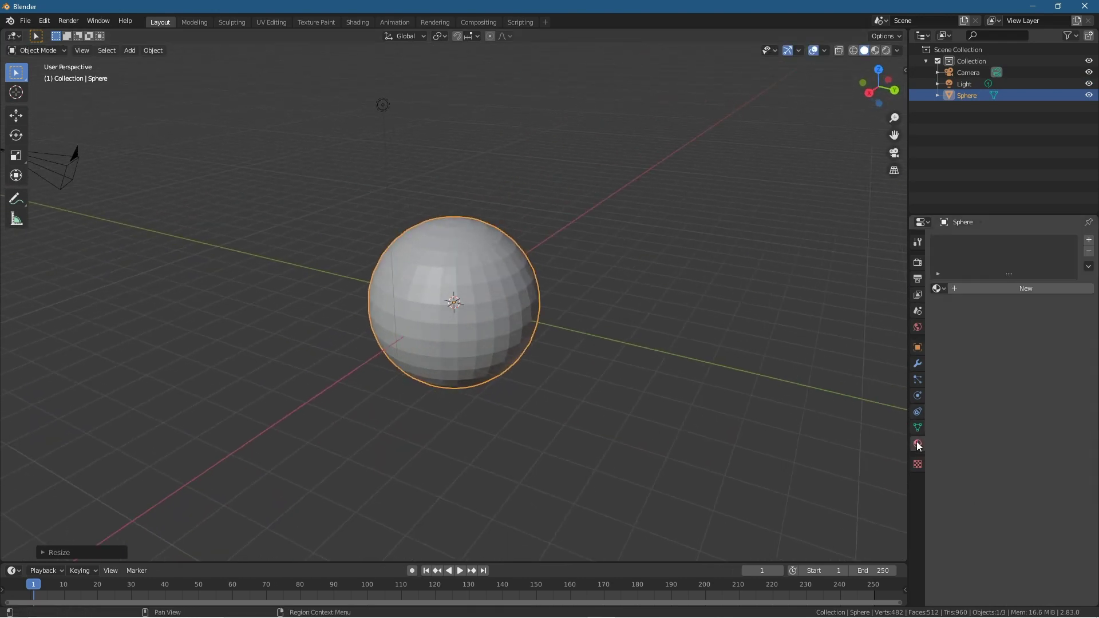
Step: Add a new material to the sphere and set its Base Color to red
{"action": "left_click", "coordinate": [973, 290]}
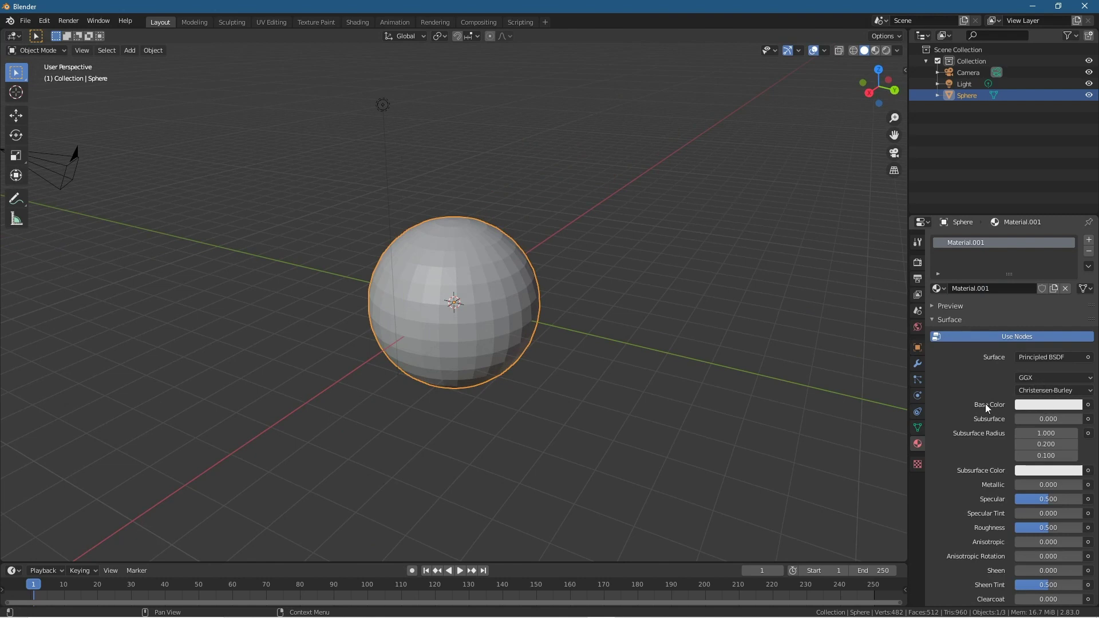
{"action": "left_click", "coordinate": [1048, 405]}
{"action": "left_click_drag", "start_coordinate": [1026, 360], "coordinate": [1065, 359]}
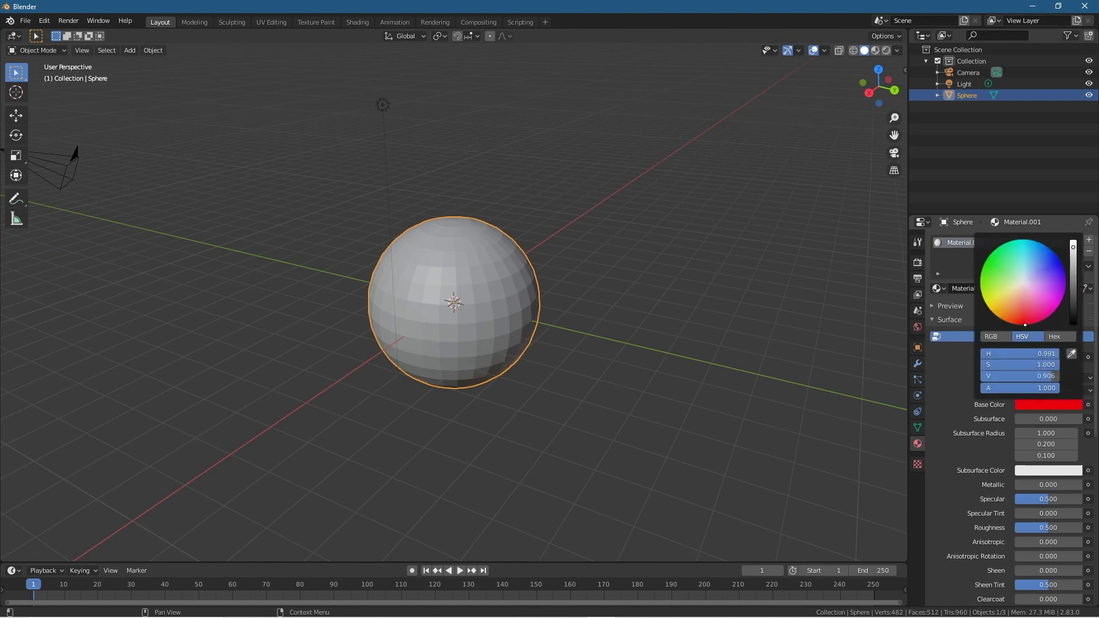
Step: Switch the viewport to Rendered shading and orbit the view to reveal the camera
{"action": "left_click", "coordinate": [875, 51]}
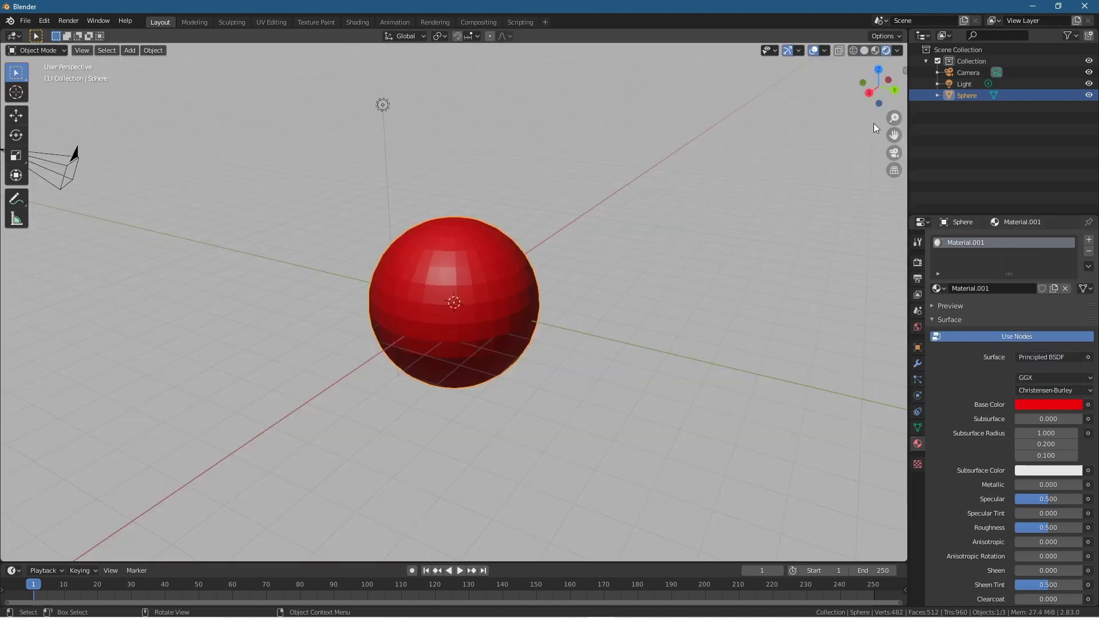
{"action": "left_click", "coordinate": [886, 50]}
{"action": "middle_click_drag", "start_coordinate": [409, 343], "coordinate": [565, 334]}
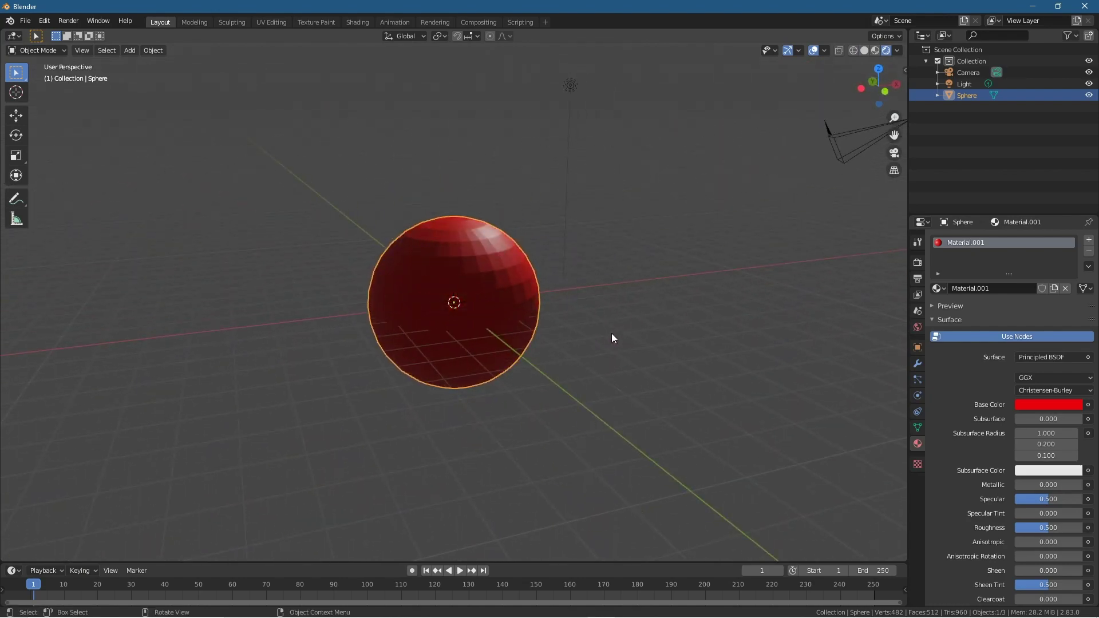
Step: Make an F12 test render, close the render window, deselect the sphere and close Blender
{"action": "key", "text": "F12"}
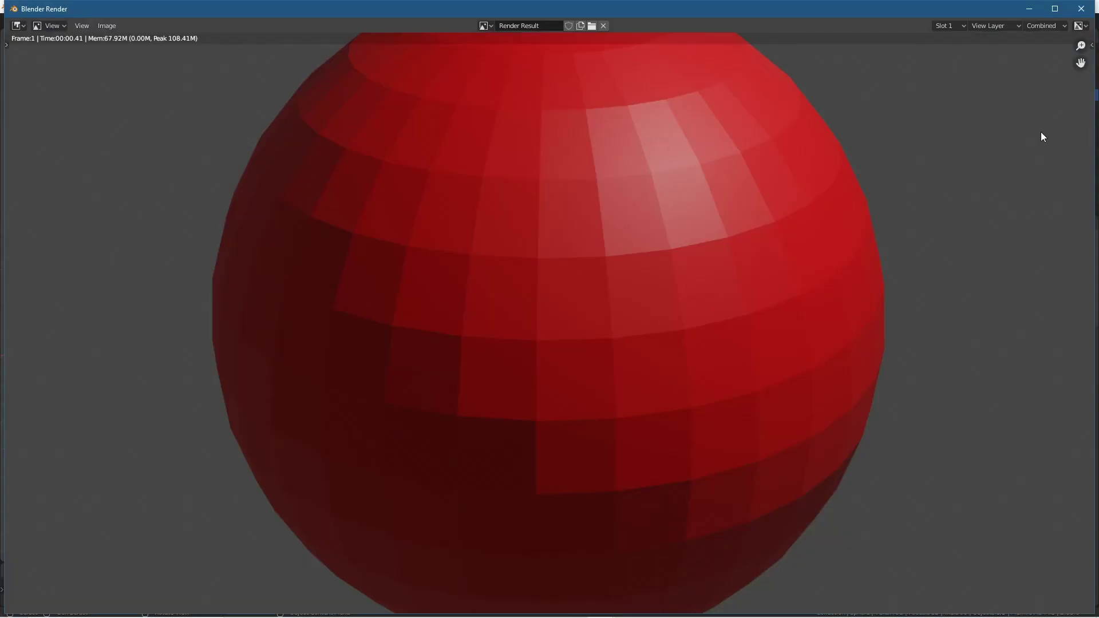
{"action": "left_click", "coordinate": [1081, 9]}
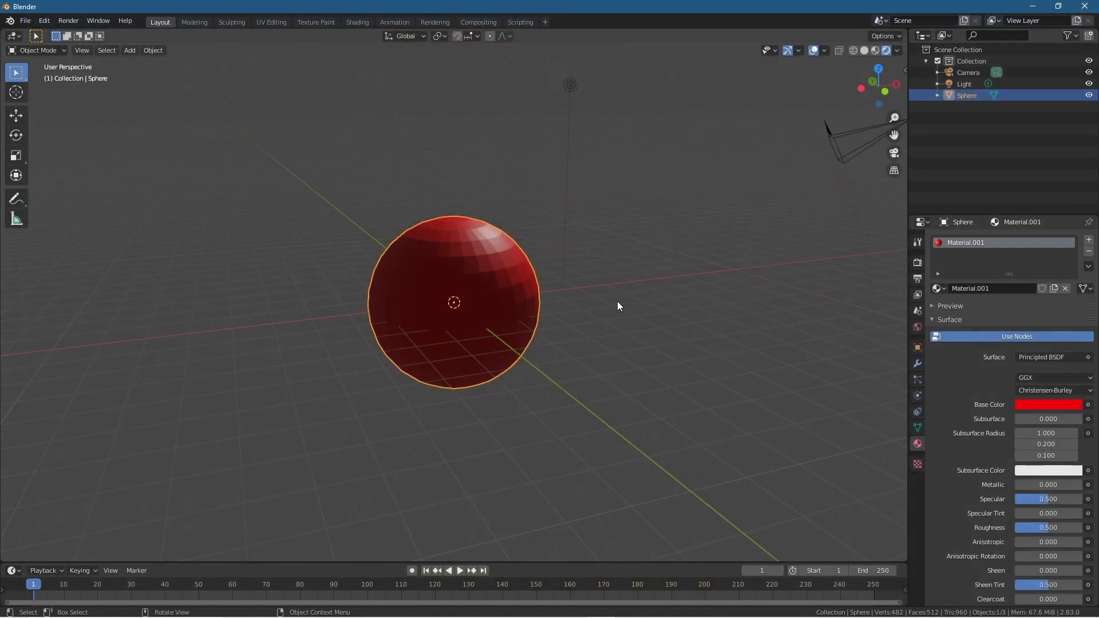
{"action": "left_click", "coordinate": [622, 303]}
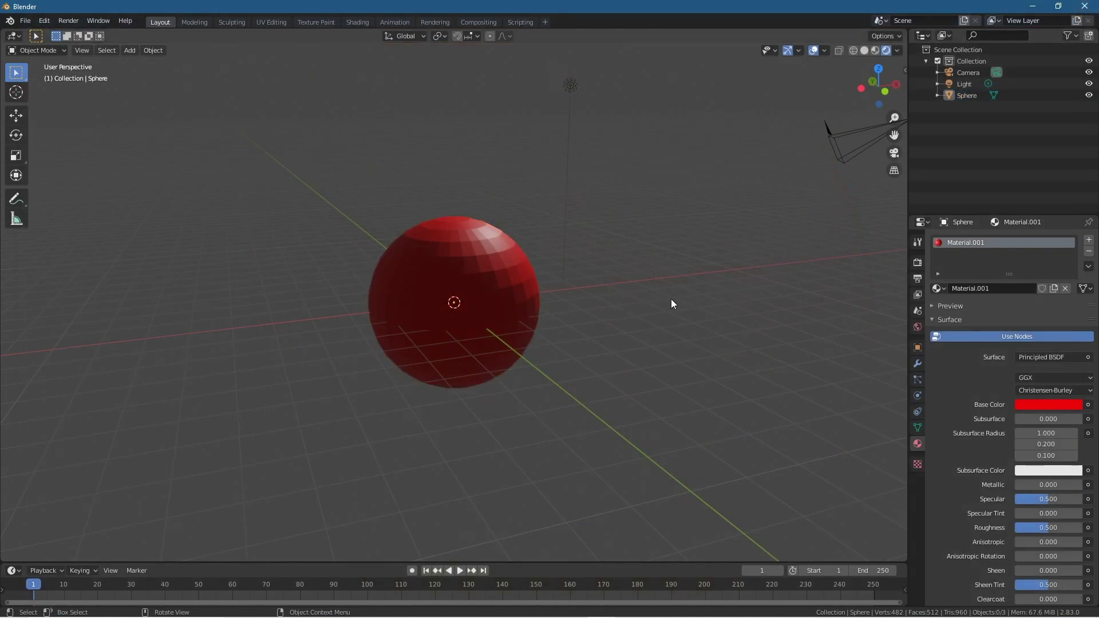
{"action": "left_click", "coordinate": [1085, 6]}
Step: Choose Don't Save to quit Blender and discard the scene changes
{"action": "left_click", "coordinate": [575, 333]}
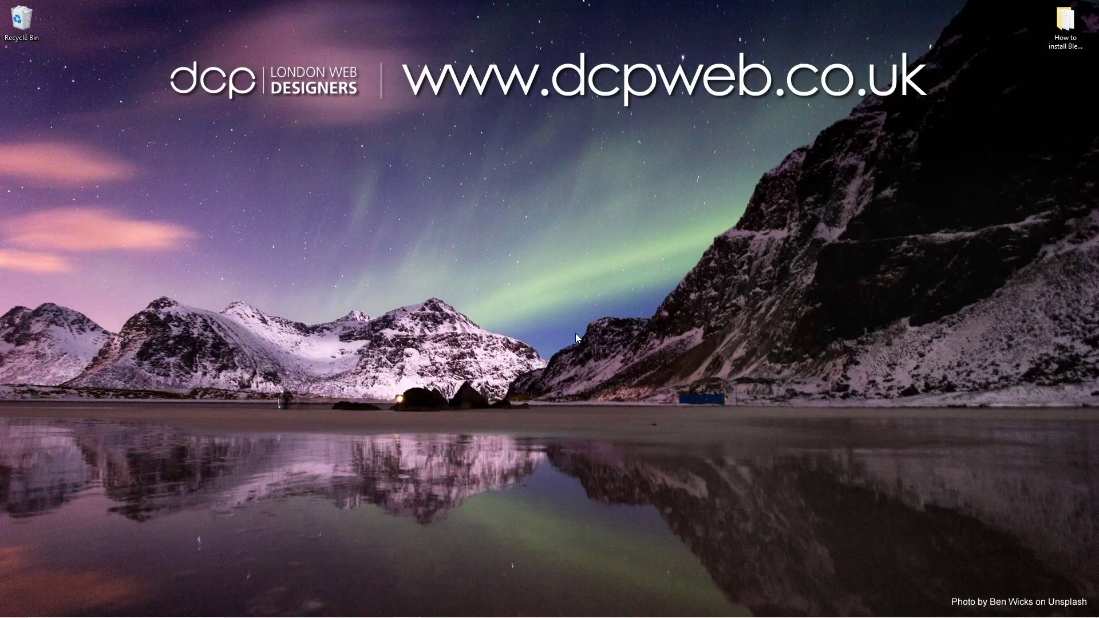